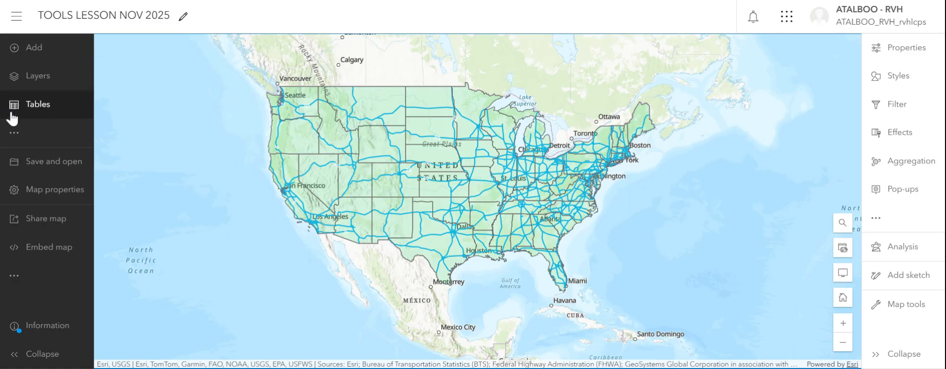
Step: Open the map's layer list and toggle the Starbucks Locations Worldwide and USA States Generalized Boundaries layers to check what each displays
{"action": "left_click", "coordinate": [35, 79]}
{"action": "left_click", "coordinate": [255, 79]}
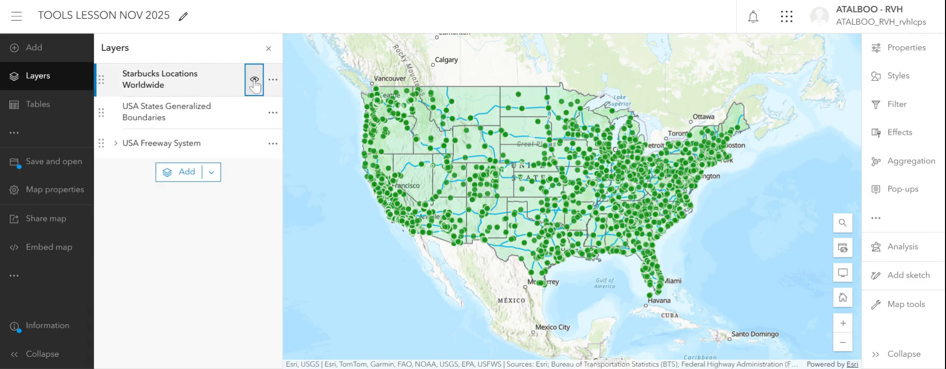
{"action": "left_click", "coordinate": [254, 79]}
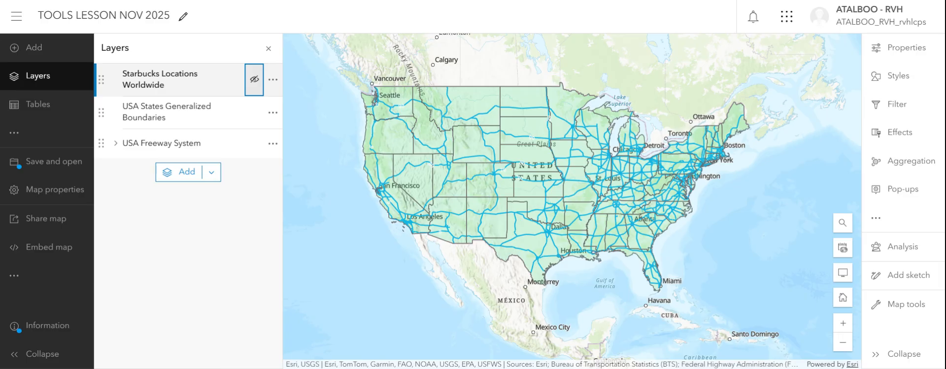
{"action": "left_click", "coordinate": [254, 112]}
{"action": "left_click", "coordinate": [253, 112]}
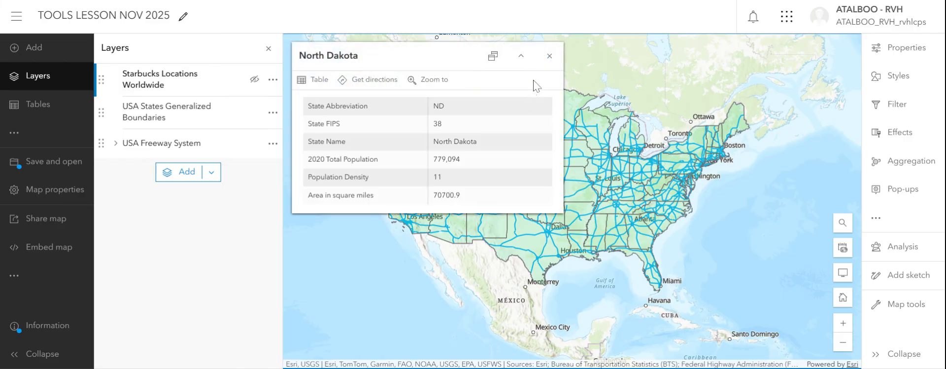
Step: Dismiss the North Dakota pop-up and check which sublayer the USA Freeway System group contains
{"action": "left_click", "coordinate": [549, 56]}
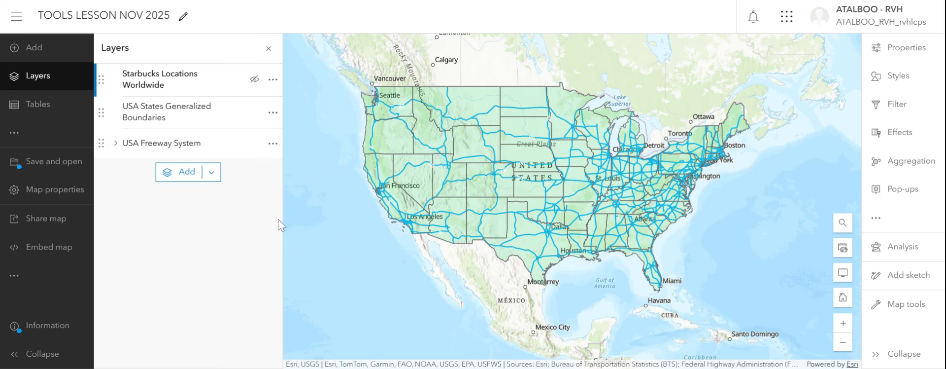
{"action": "left_click", "coordinate": [115, 143]}
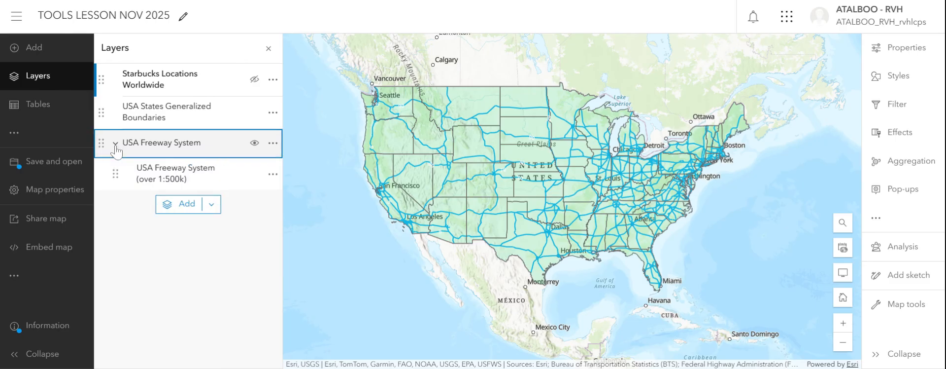
{"action": "left_click", "coordinate": [114, 147]}
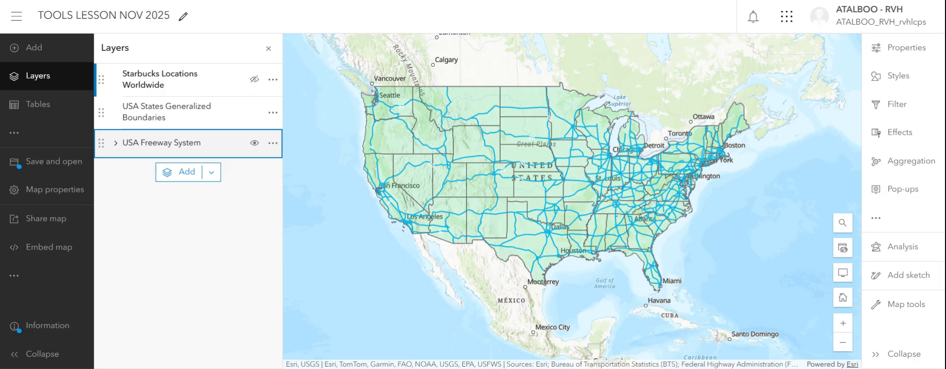
Step: Filter the USA States Generalized Boundaries layer to features where State Abbreviation is VA and save the filter
{"action": "left_click", "coordinate": [184, 112]}
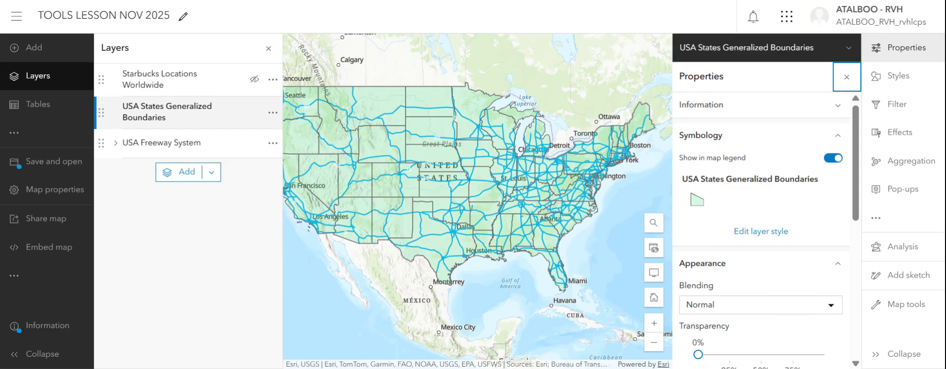
{"action": "left_click", "coordinate": [884, 118]}
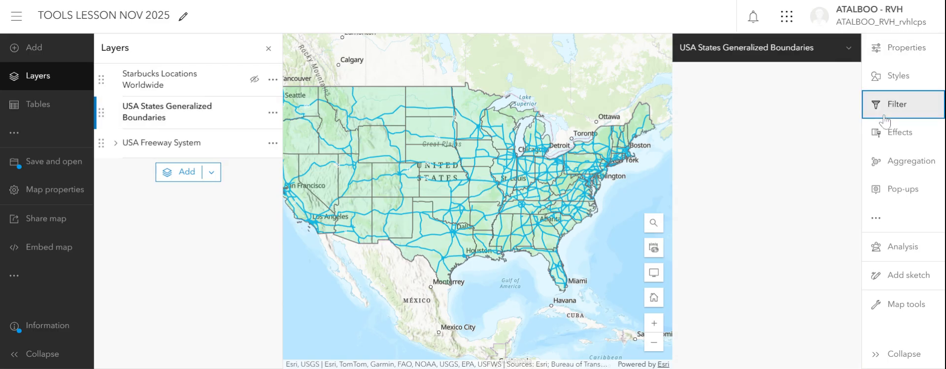
{"action": "left_click", "coordinate": [766, 165]}
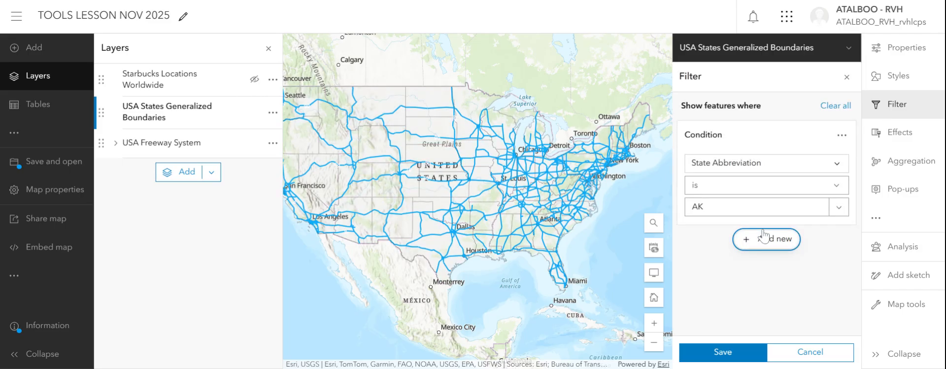
{"action": "left_click", "coordinate": [703, 206]}
{"action": "key", "text": "BackSpace"}
{"action": "key", "text": "BackSpace"}
{"action": "type", "text": "AKVA"}
{"action": "key", "text": "BackSpace"}
{"action": "key", "text": "BackSpace"}
{"action": "key", "text": "BackSpace"}
{"action": "key", "text": "BackSpace"}
{"action": "type", "text": "VA"}
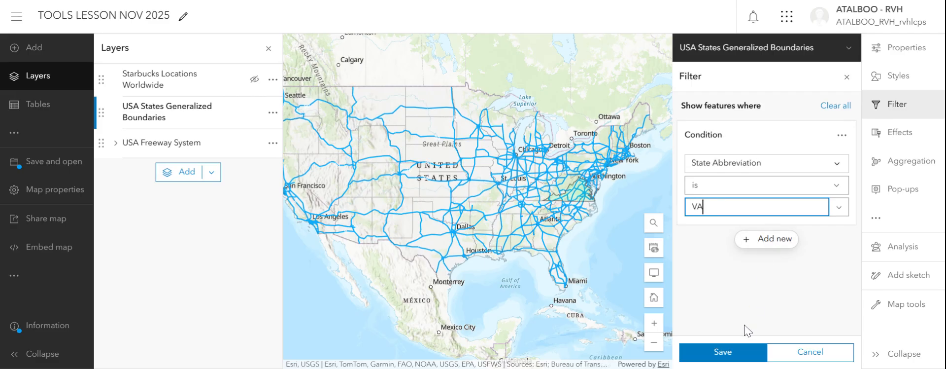
{"action": "left_click", "coordinate": [734, 354]}
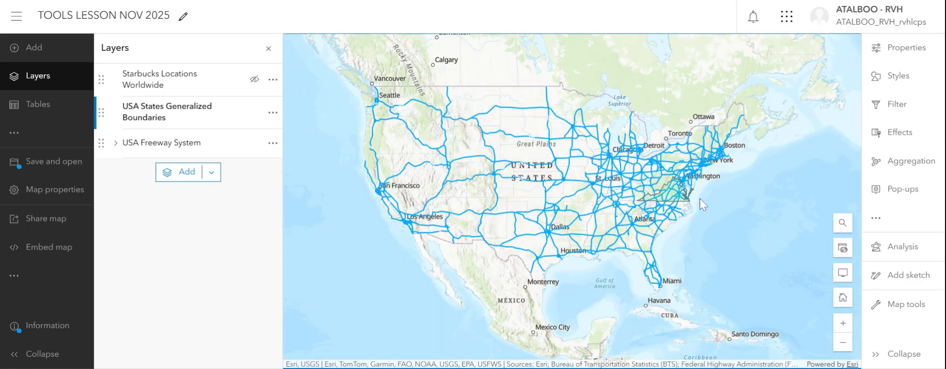
Step: Show the Starbucks Locations Worldwide layer and change its filter condition to State/Province is VA, saving it
{"action": "scroll", "coordinate": [699, 198], "scroll_direction": "up", "scroll_amount": 4}
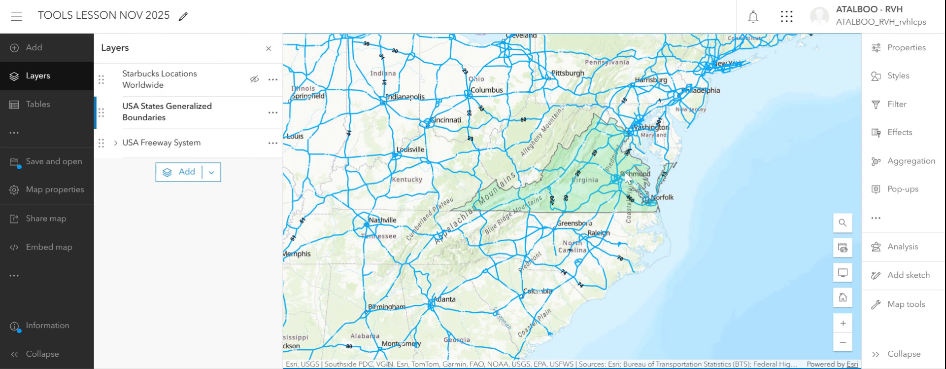
{"action": "left_click", "coordinate": [255, 80]}
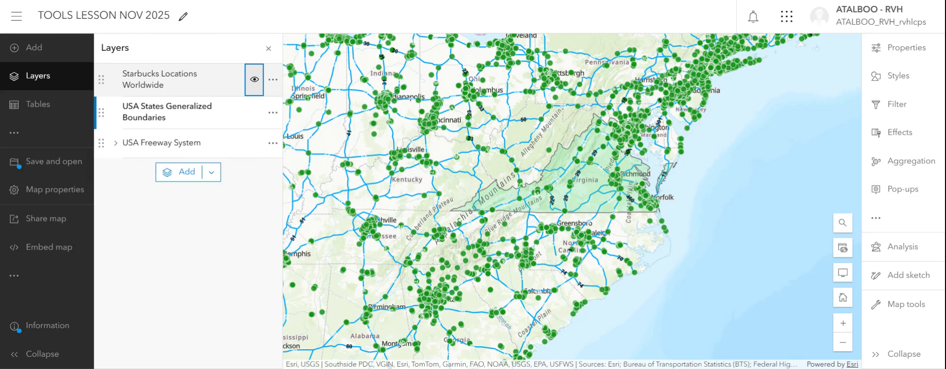
{"action": "left_click", "coordinate": [229, 91]}
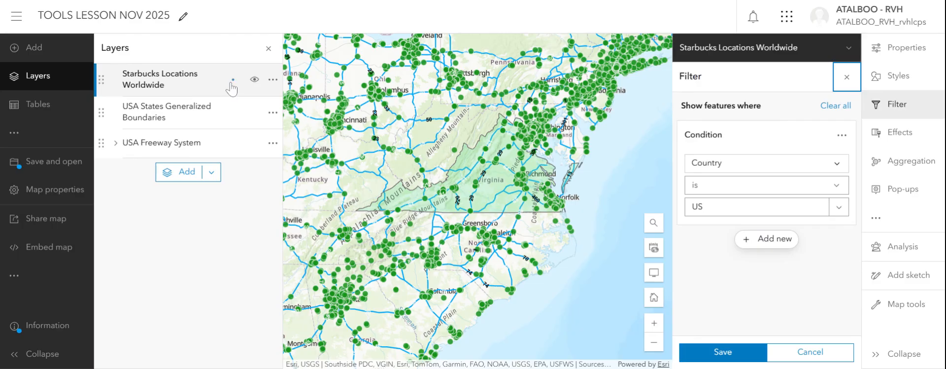
{"action": "left_click", "coordinate": [842, 166]}
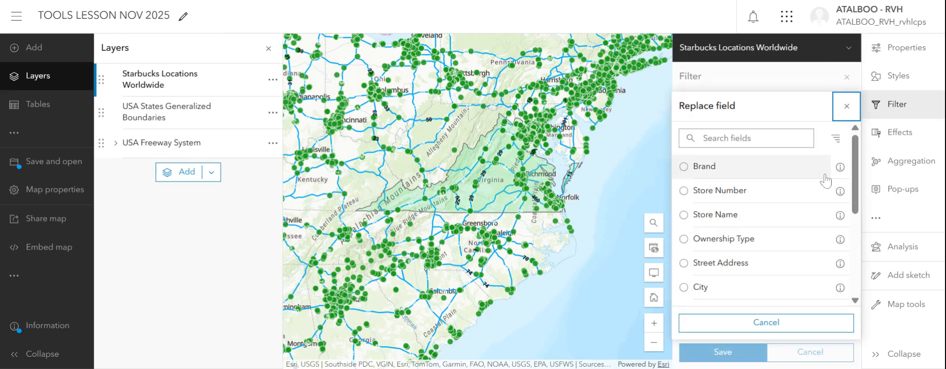
{"action": "scroll", "coordinate": [846, 232], "scroll_direction": "down", "scroll_amount": 3}
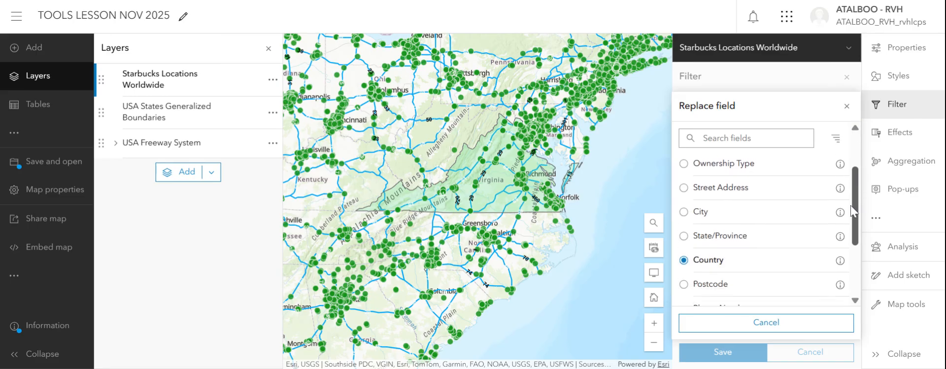
{"action": "scroll", "coordinate": [845, 231], "scroll_direction": "down", "scroll_amount": 3}
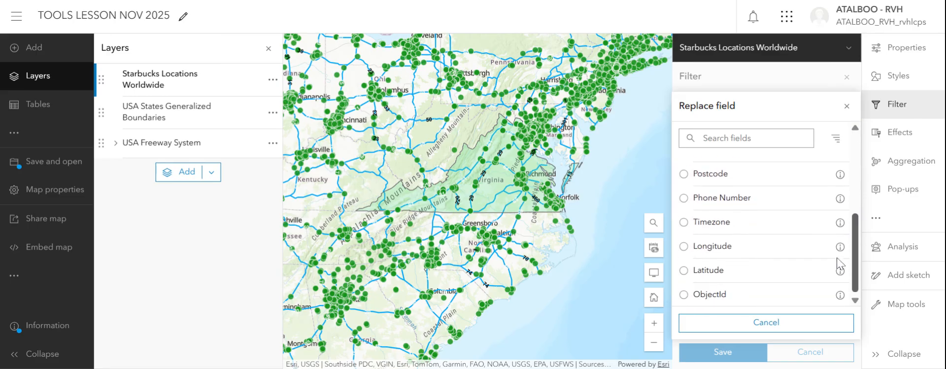
{"action": "scroll", "coordinate": [842, 257], "scroll_direction": "up", "scroll_amount": 3}
{"action": "scroll", "coordinate": [850, 227], "scroll_direction": "up", "scroll_amount": 1}
{"action": "left_click", "coordinate": [787, 215]}
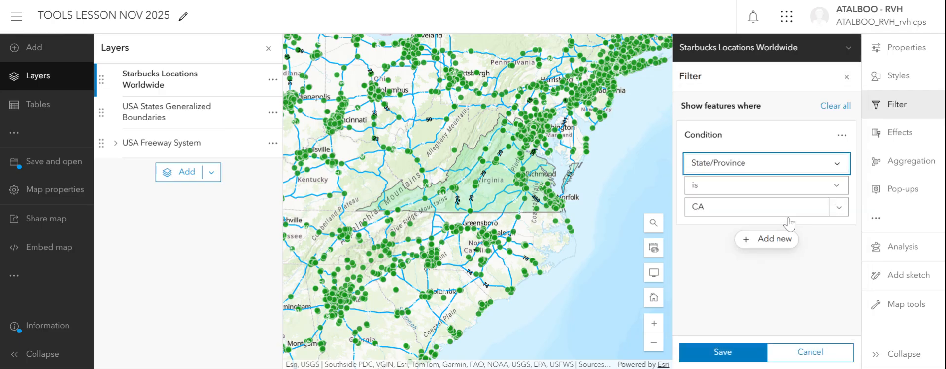
{"action": "left_click_drag", "start_coordinate": [710, 207], "coordinate": [653, 203]}
{"action": "type", "text": "VA"}
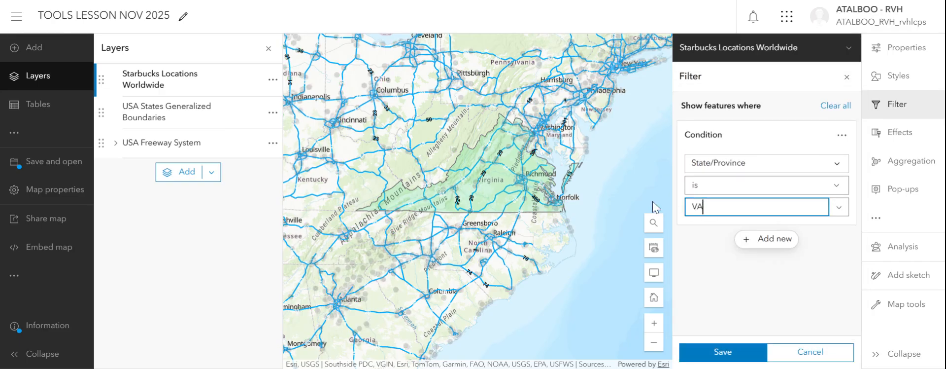
{"action": "left_click", "coordinate": [729, 352]}
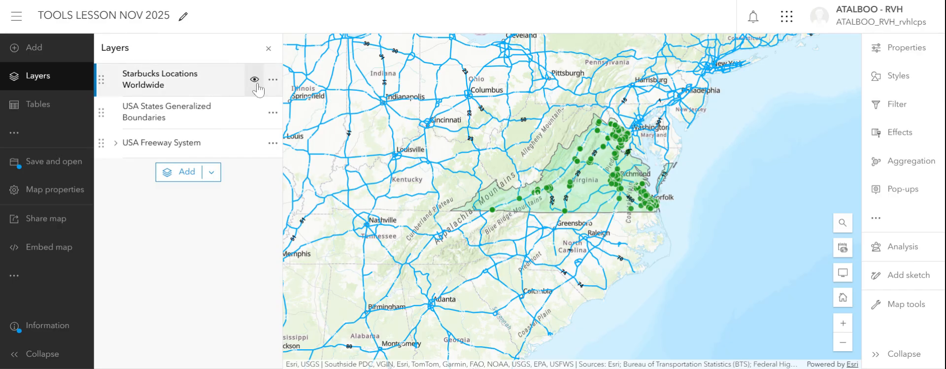
Step: Examine Virginia's Starbucks locations relative to the freeways, leaving the Starbucks Locations Worldwide layer hidden
{"action": "left_click", "coordinate": [255, 79]}
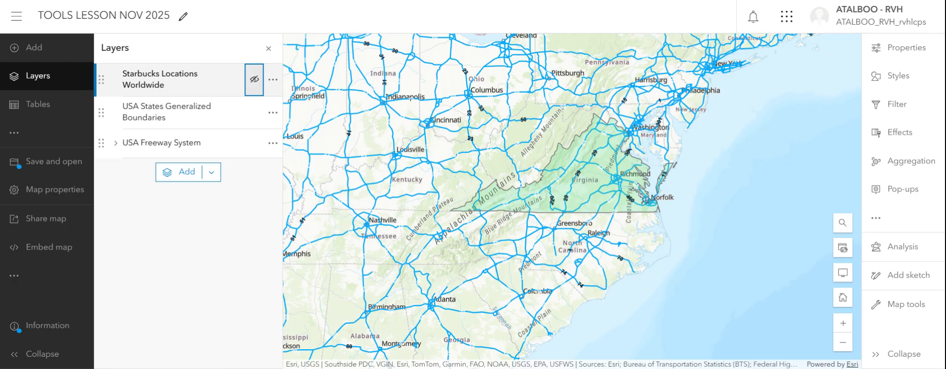
{"action": "left_click", "coordinate": [255, 80]}
{"action": "scroll", "coordinate": [589, 180], "scroll_direction": "up", "scroll_amount": 1}
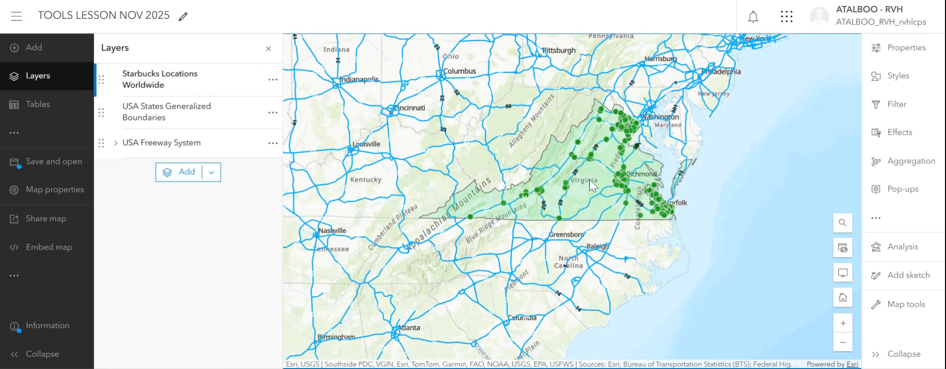
{"action": "scroll", "coordinate": [590, 180], "scroll_direction": "up", "scroll_amount": 1}
{"action": "scroll", "coordinate": [592, 181], "scroll_direction": "up", "scroll_amount": 1}
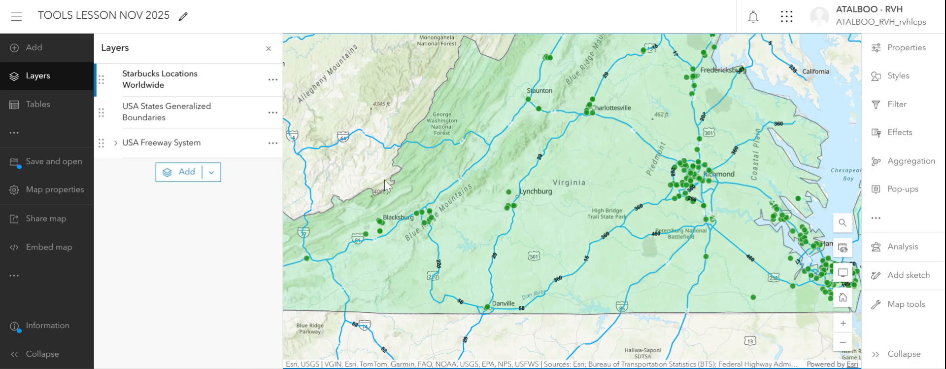
{"action": "left_click", "coordinate": [255, 78]}
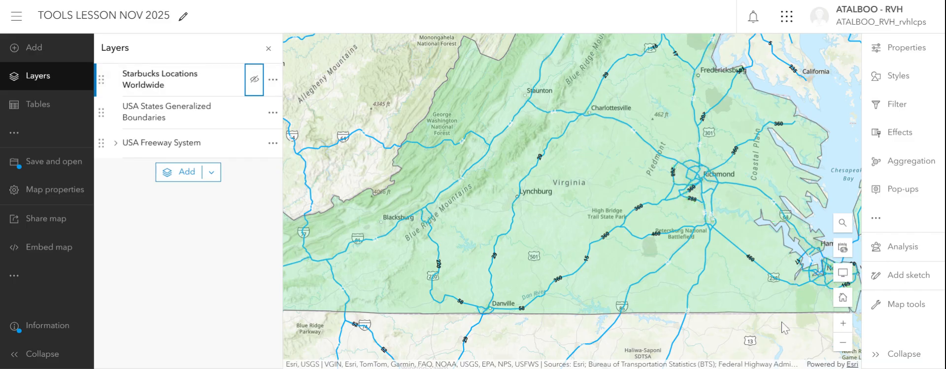
{"action": "left_click", "coordinate": [843, 345]}
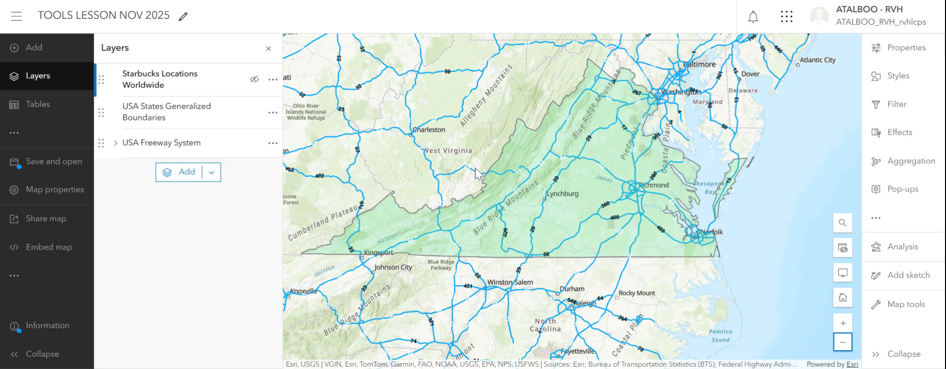
Step: Open the Overlay Layers analysis tool from the Manage data category of spatial analysis tools
{"action": "left_click", "coordinate": [886, 247]}
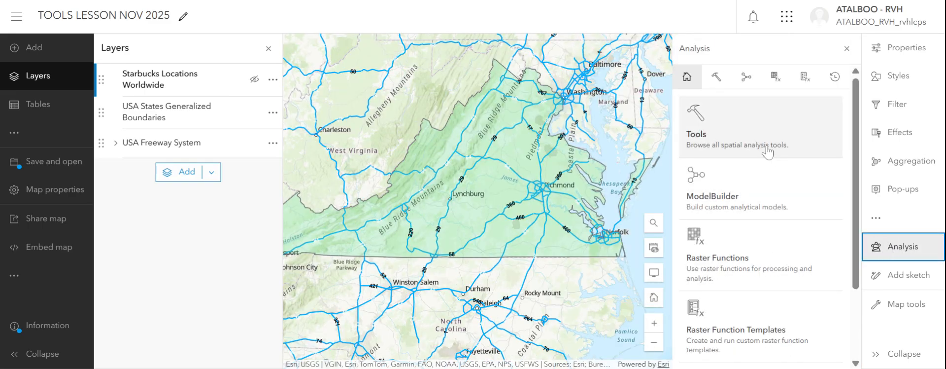
{"action": "left_click", "coordinate": [754, 138]}
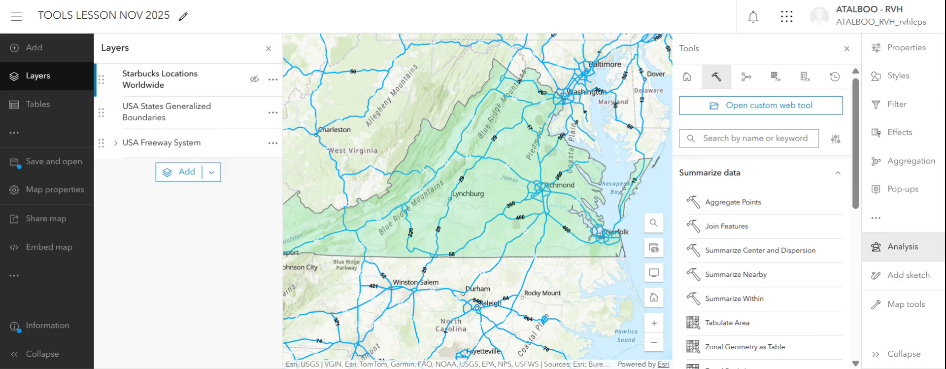
{"action": "left_click_drag", "start_coordinate": [854, 166], "coordinate": [843, 299]}
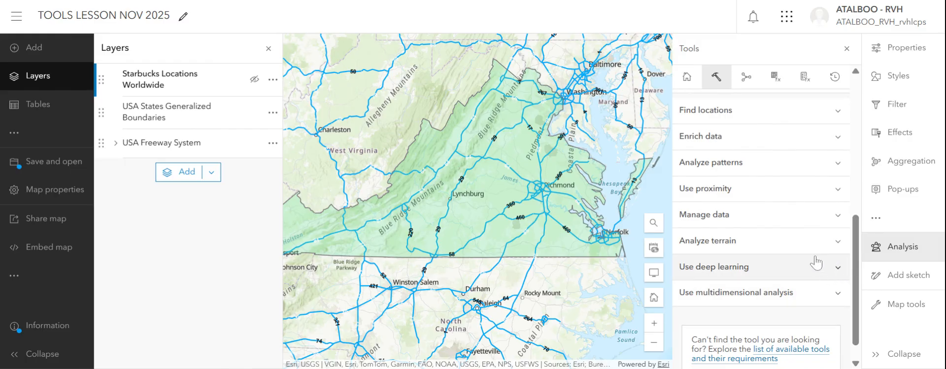
{"action": "left_click", "coordinate": [808, 218]}
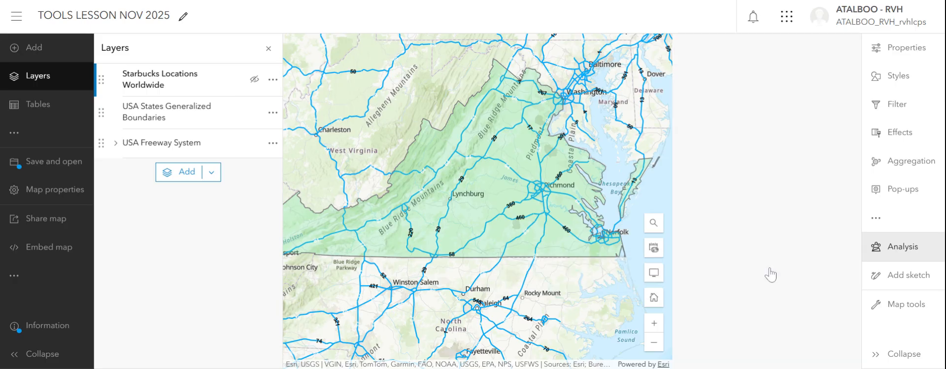
{"action": "left_click", "coordinate": [709, 272]}
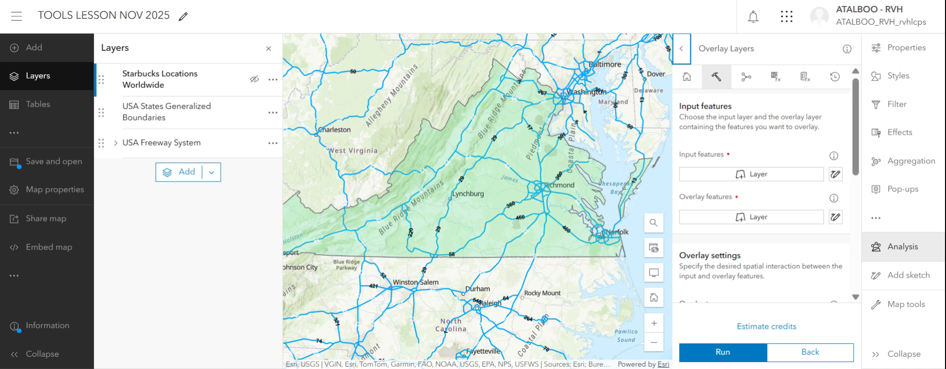
Step: Set USA Freeway System (over 1:500k) as the input features and USA States Generalized Boundaries as the overlay features
{"action": "left_click", "coordinate": [756, 178]}
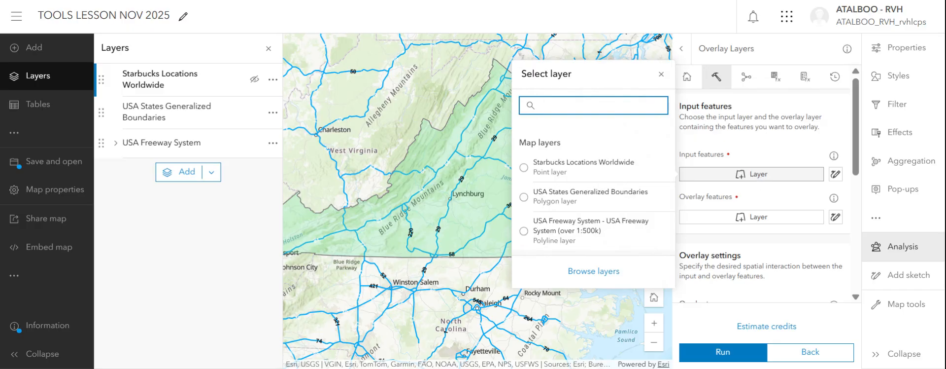
{"action": "left_click", "coordinate": [569, 235]}
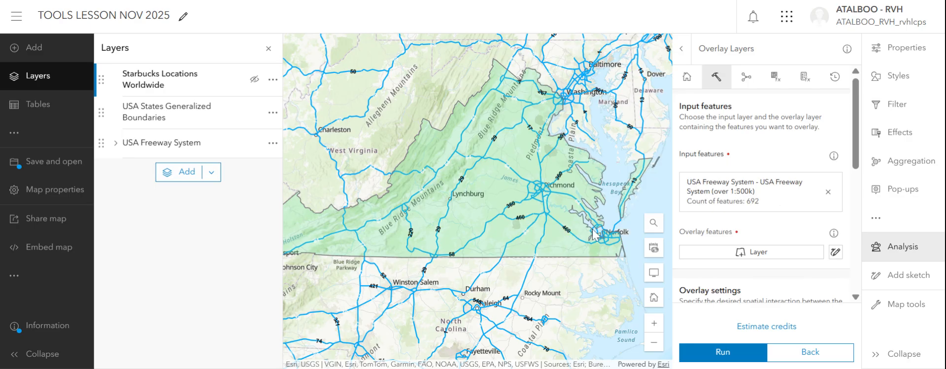
{"action": "left_click", "coordinate": [758, 251]}
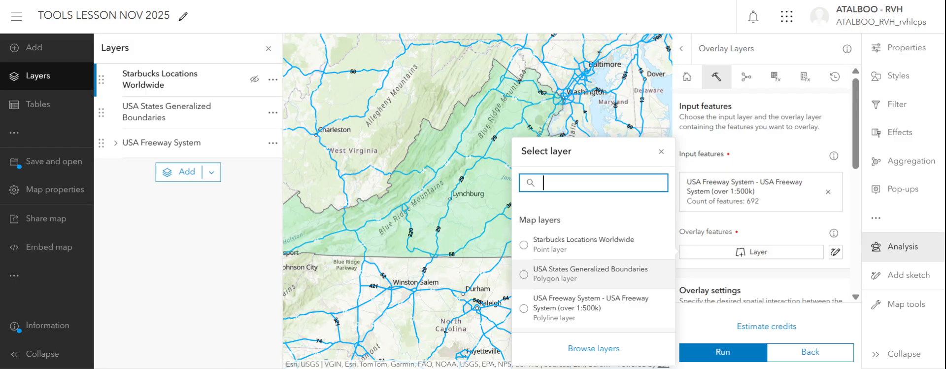
{"action": "left_click", "coordinate": [586, 274]}
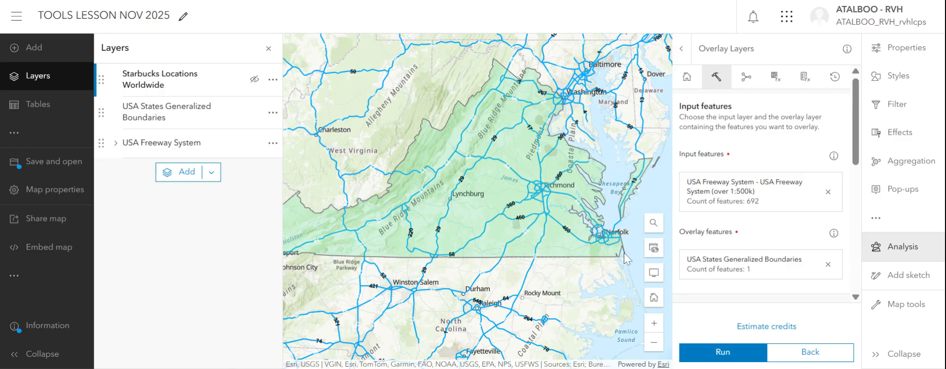
Step: Keep Intersect as the overlay type and set the output geometry to Line
{"action": "left_click_drag", "start_coordinate": [856, 133], "coordinate": [855, 210]}
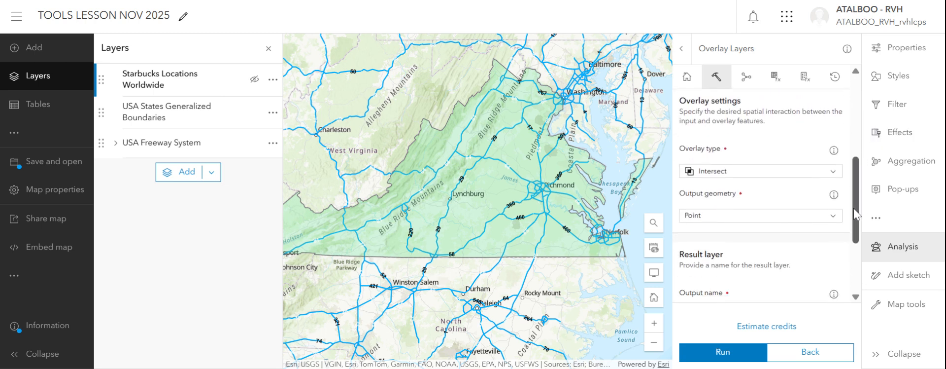
{"action": "left_click", "coordinate": [824, 173]}
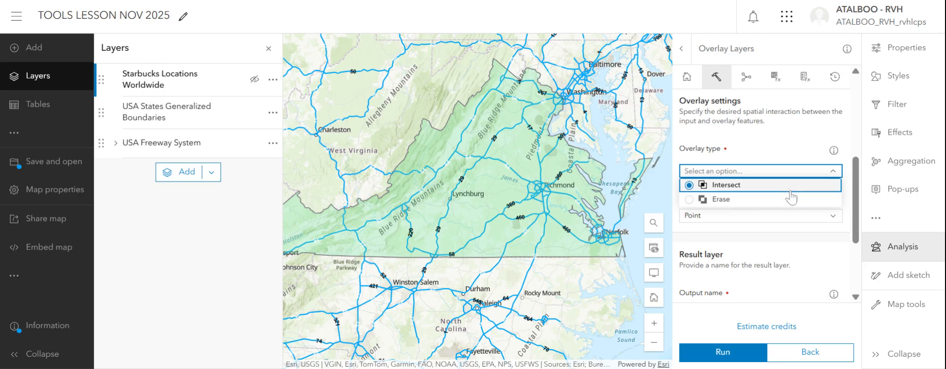
{"action": "left_click", "coordinate": [798, 232]}
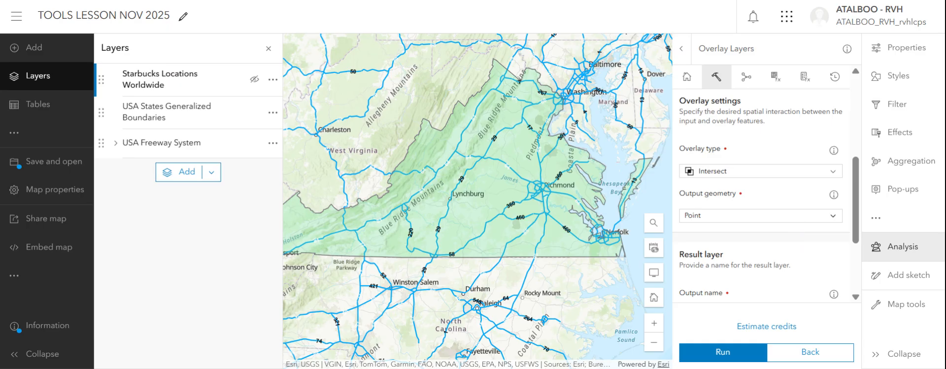
{"action": "left_click", "coordinate": [787, 215]}
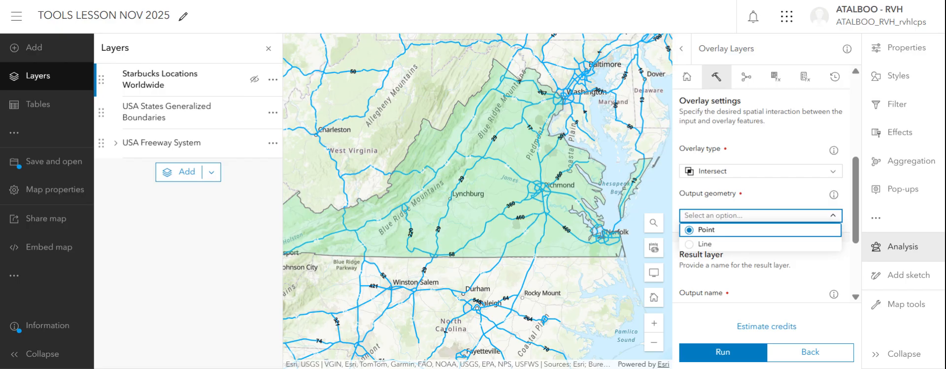
{"action": "left_click", "coordinate": [752, 244]}
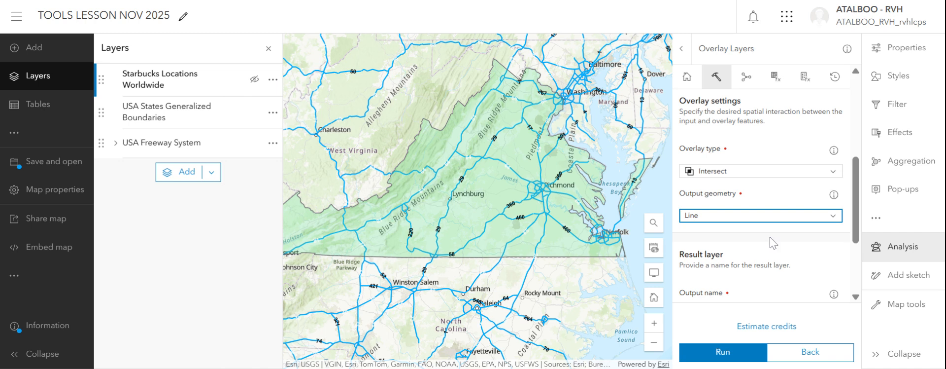
Step: Name the result layer INTERSTATES VIRGINIA followed by the author's surname
{"action": "scroll", "coordinate": [857, 228], "scroll_direction": "down", "scroll_amount": 1}
{"action": "left_click_drag", "start_coordinate": [856, 227], "coordinate": [855, 262]}
{"action": "left_click", "coordinate": [734, 196]}
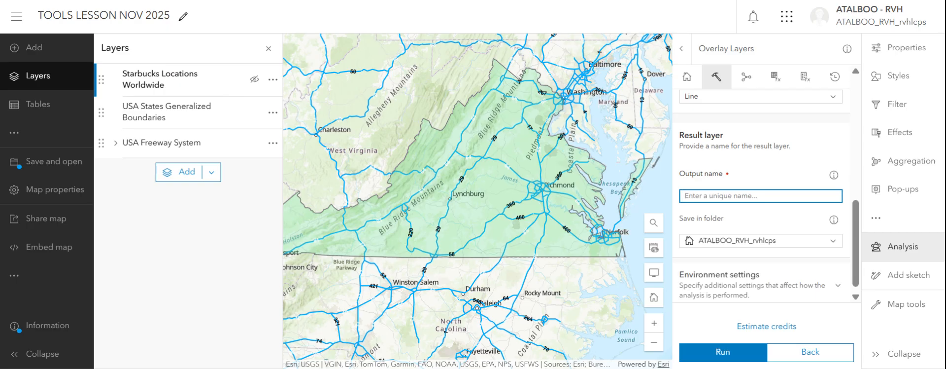
{"action": "type", "text": "INTERS"}
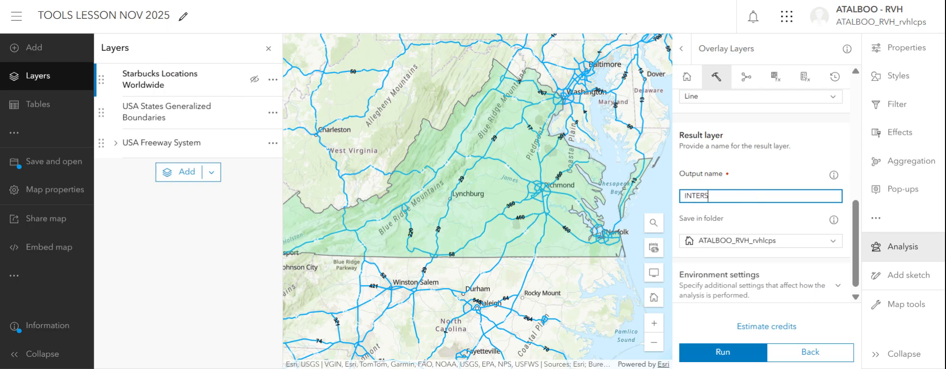
{"action": "type", "text": "TATES VIRGINIA TALBOO"}
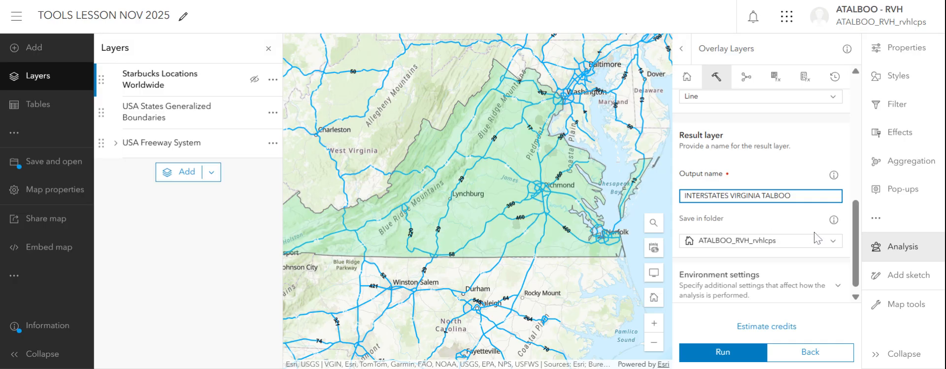
Step: Choose the author's LESSONS folder as the save location for the result layer
{"action": "left_click", "coordinate": [833, 240]}
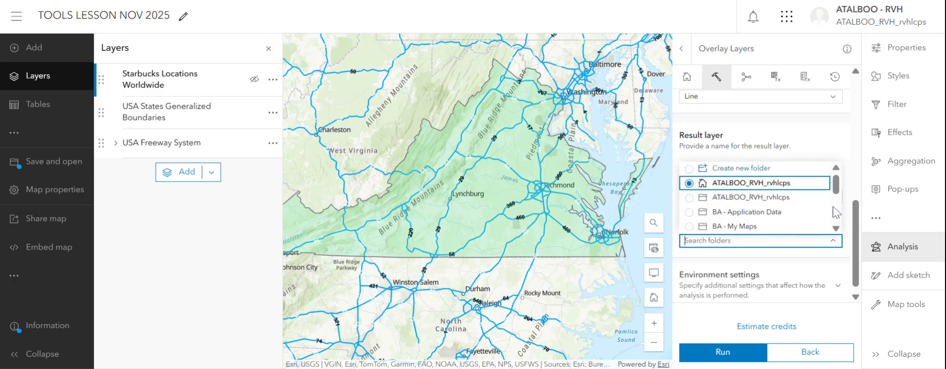
{"action": "left_click_drag", "start_coordinate": [834, 187], "coordinate": [831, 213]}
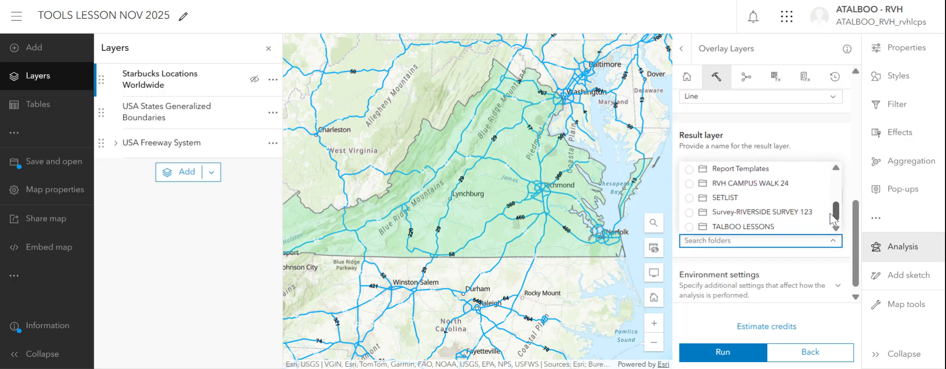
{"action": "left_click", "coordinate": [699, 226]}
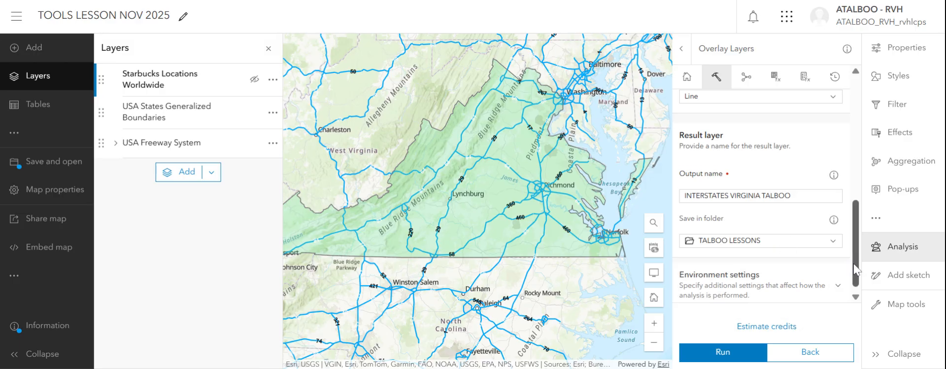
Step: Estimate the credits for the overlay analysis, zoom the map out one level and dismiss the estimation notice
{"action": "scroll", "coordinate": [854, 270], "scroll_direction": "down", "scroll_amount": 1}
{"action": "left_click", "coordinate": [762, 326]}
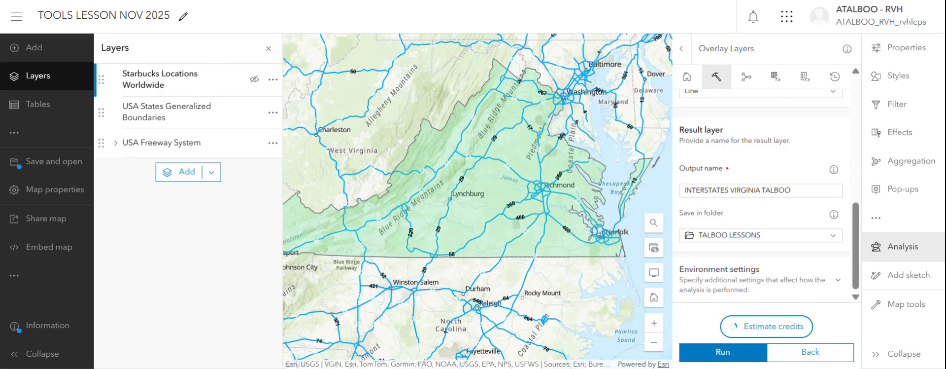
{"action": "left_click", "coordinate": [654, 341]}
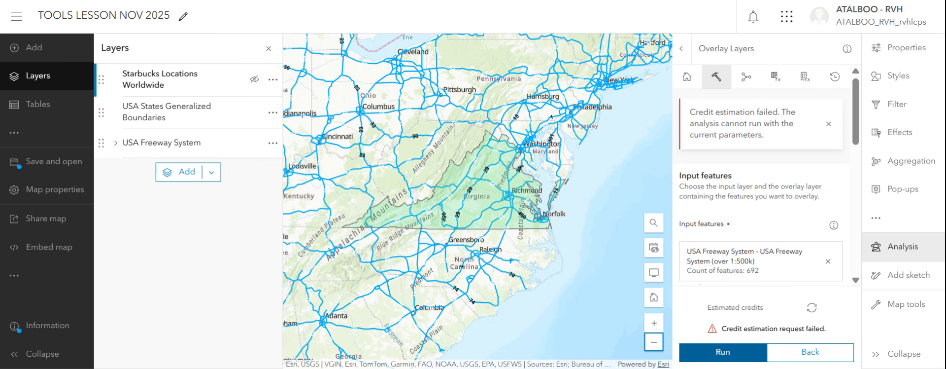
{"action": "left_click", "coordinate": [838, 127]}
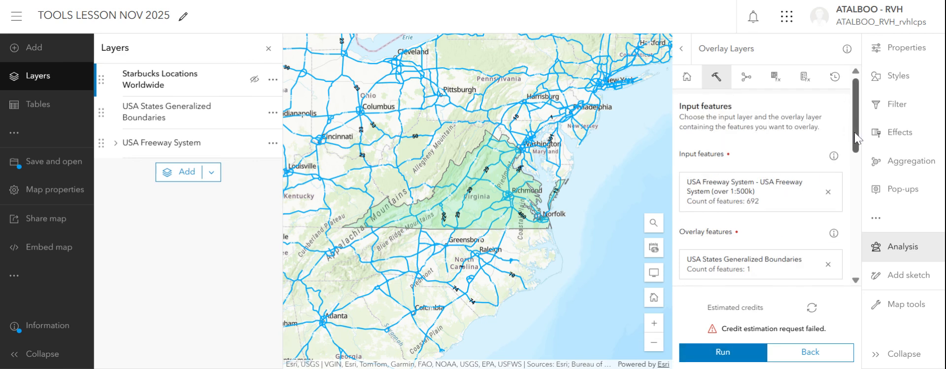
Step: Append 5 to the result layer's output name and try to run the overlay analysis
{"action": "scroll", "coordinate": [855, 136], "scroll_direction": "down", "scroll_amount": 3}
{"action": "left_click_drag", "start_coordinate": [857, 142], "coordinate": [849, 226]}
{"action": "left_click", "coordinate": [808, 194]}
{"action": "type", "text": "5"}
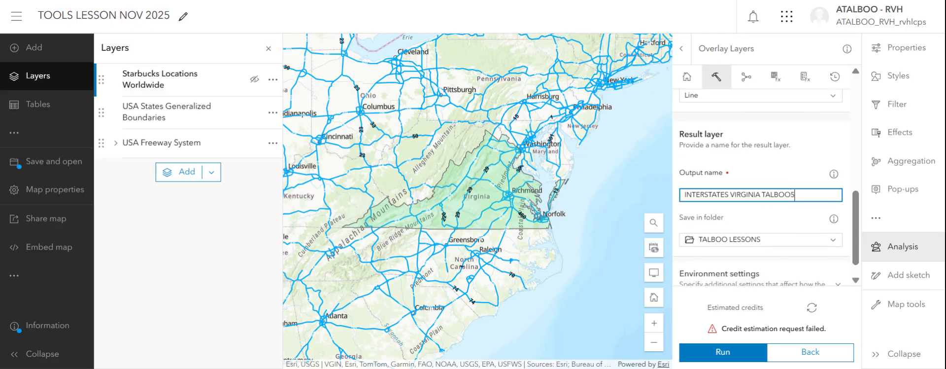
{"action": "left_click", "coordinate": [740, 353]}
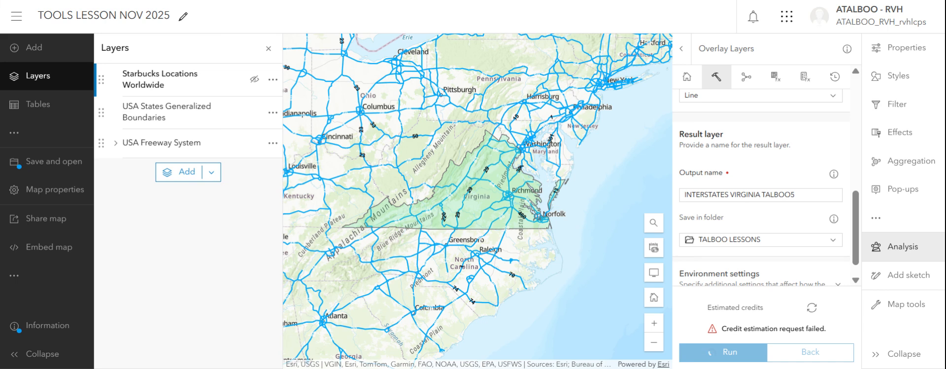
Step: Check the analysis history, review the Overlay Layers parameters and run the analysis again
{"action": "left_click", "coordinate": [835, 76]}
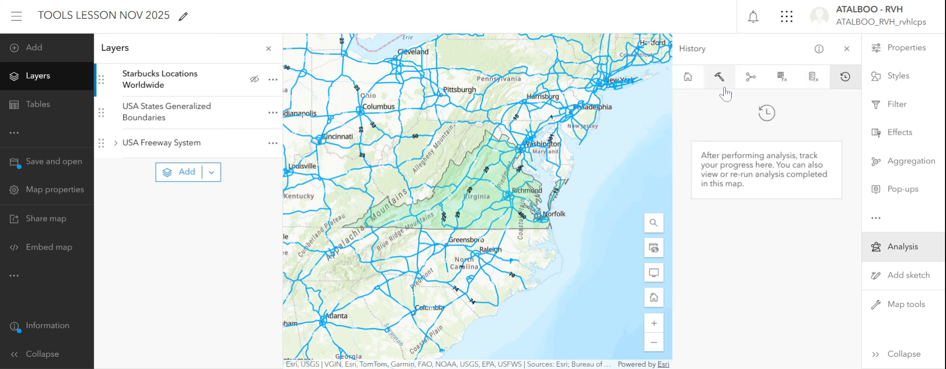
{"action": "left_click", "coordinate": [716, 80]}
{"action": "scroll", "coordinate": [847, 129], "scroll_direction": "down", "scroll_amount": 5}
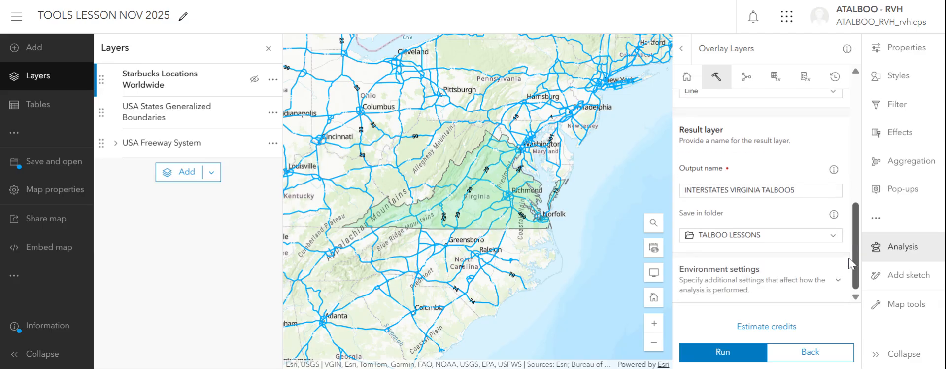
{"action": "scroll", "coordinate": [848, 256], "scroll_direction": "up", "scroll_amount": 2}
{"action": "scroll", "coordinate": [847, 252], "scroll_direction": "down", "scroll_amount": 1}
{"action": "scroll", "coordinate": [845, 251], "scroll_direction": "up", "scroll_amount": 4}
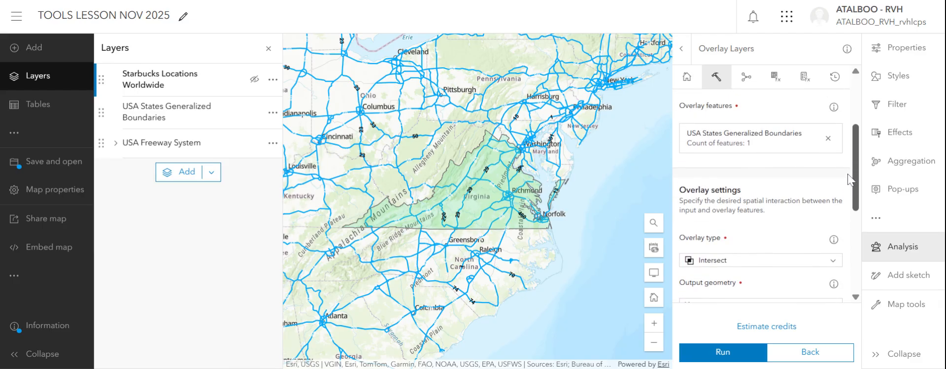
{"action": "scroll", "coordinate": [847, 178], "scroll_direction": "up", "scroll_amount": 3}
{"action": "left_click_drag", "start_coordinate": [847, 132], "coordinate": [855, 268]}
{"action": "left_click", "coordinate": [723, 355]}
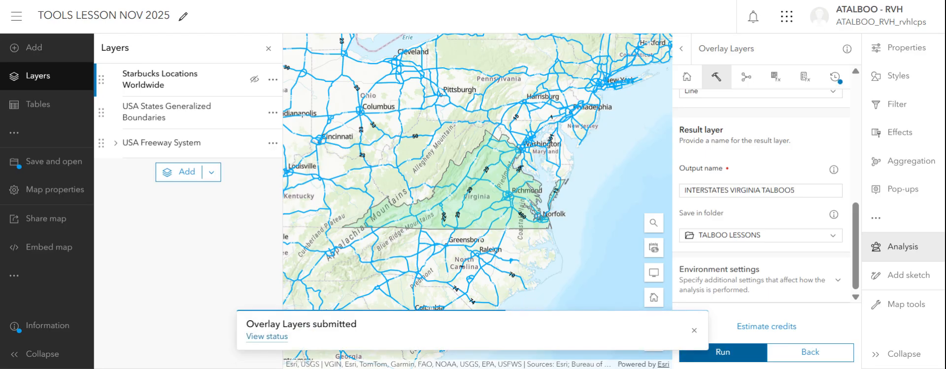
Step: Check the overlay analysis progress in the history and view the tool's environment settings
{"action": "left_click", "coordinate": [835, 77]}
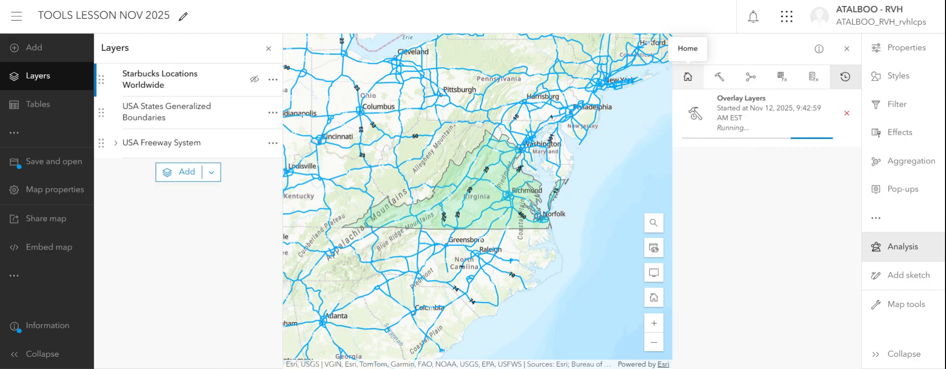
{"action": "left_click", "coordinate": [690, 77]}
{"action": "left_click", "coordinate": [714, 78]}
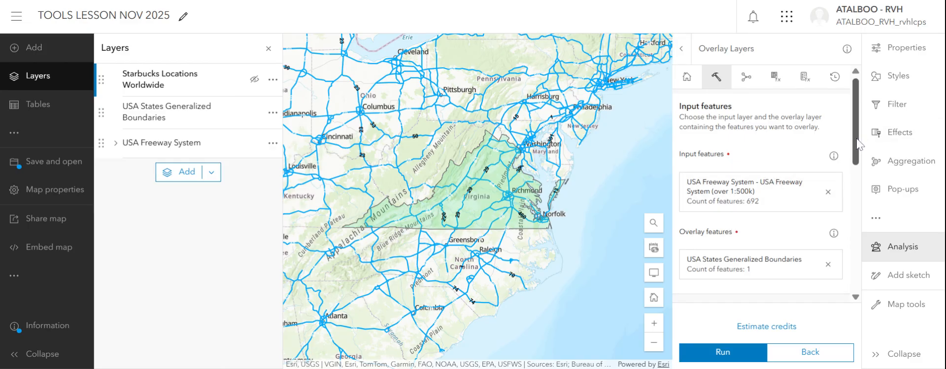
{"action": "left_click_drag", "start_coordinate": [860, 140], "coordinate": [845, 279]}
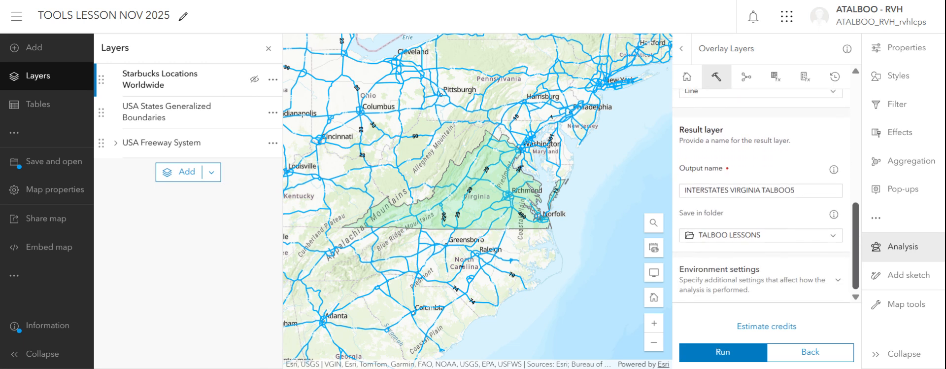
{"action": "left_click", "coordinate": [841, 285]}
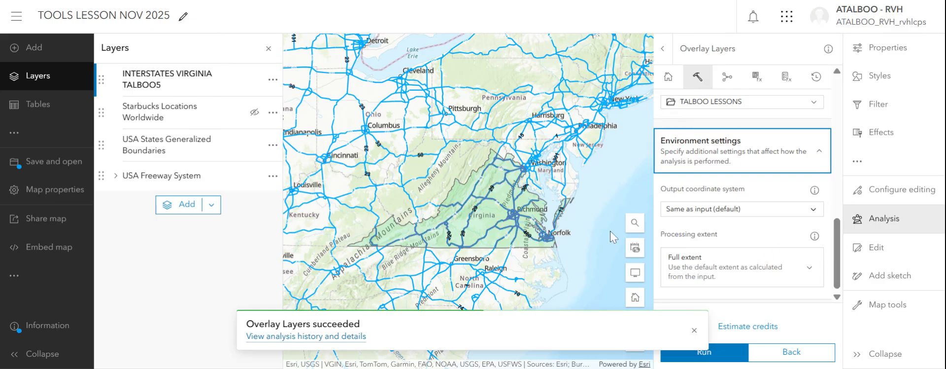
{"action": "left_click", "coordinate": [816, 77]}
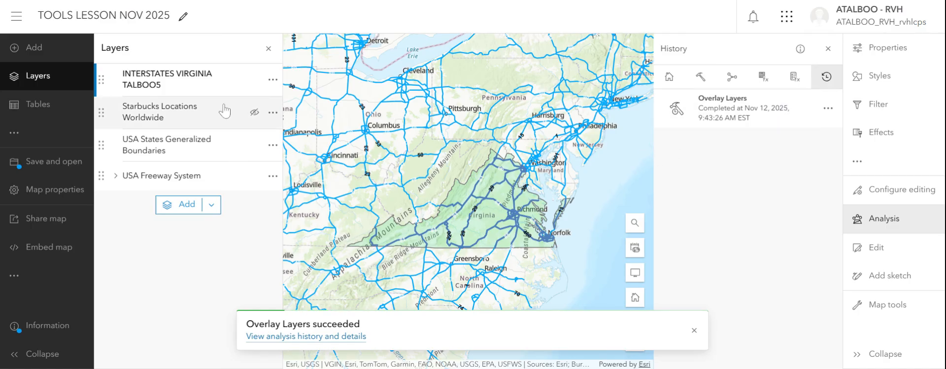
Step: Save the new Virginia interstates layer as a separate item with the tag RVH
{"action": "left_click", "coordinate": [272, 82]}
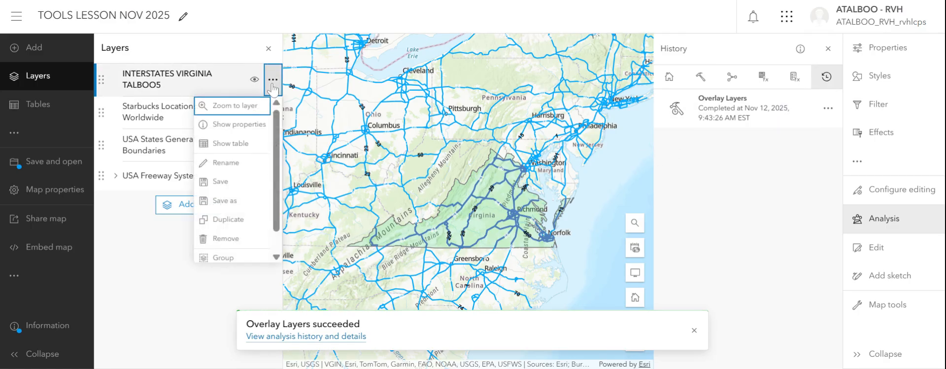
{"action": "left_click", "coordinate": [223, 200]}
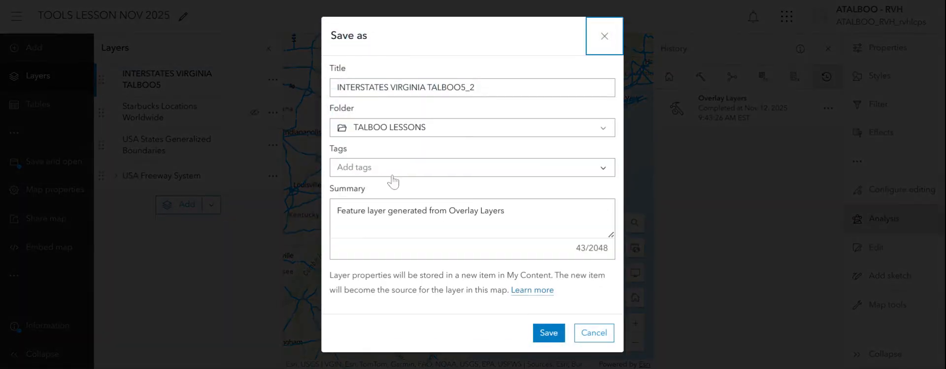
{"action": "left_click", "coordinate": [389, 168]}
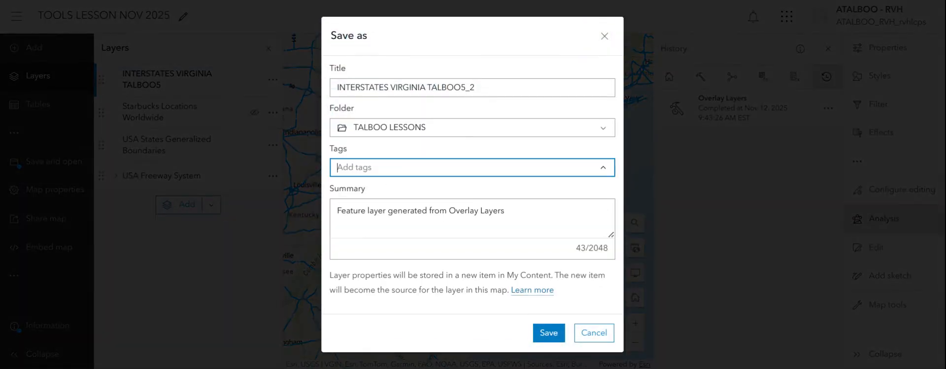
{"action": "type", "text": "RVH"}
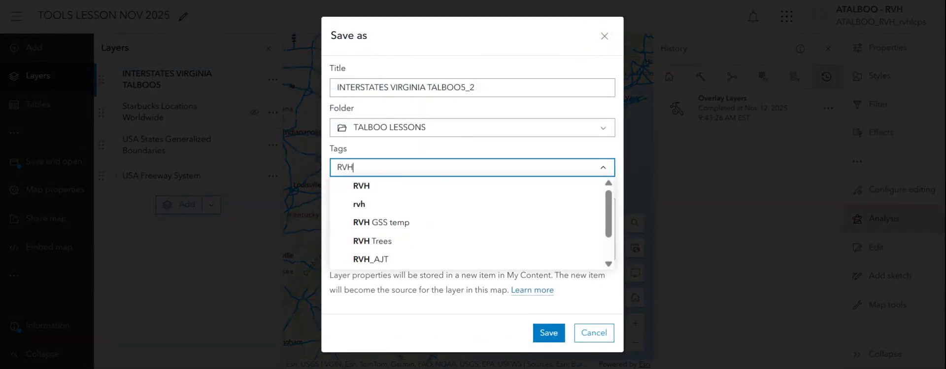
{"action": "left_click", "coordinate": [365, 187]}
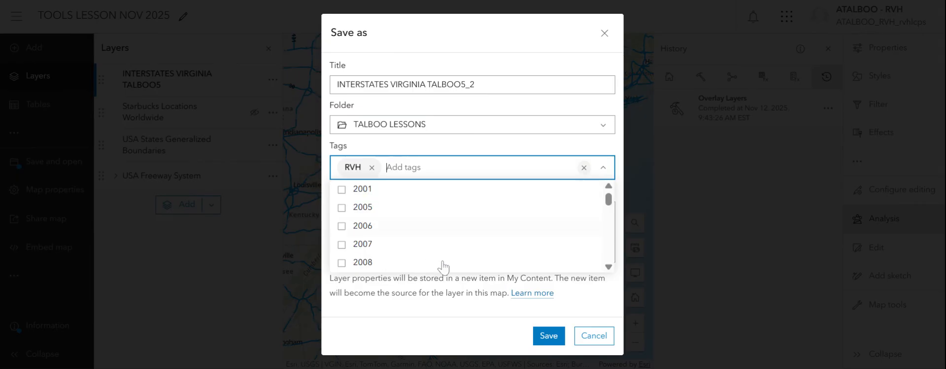
{"action": "left_click", "coordinate": [458, 327]}
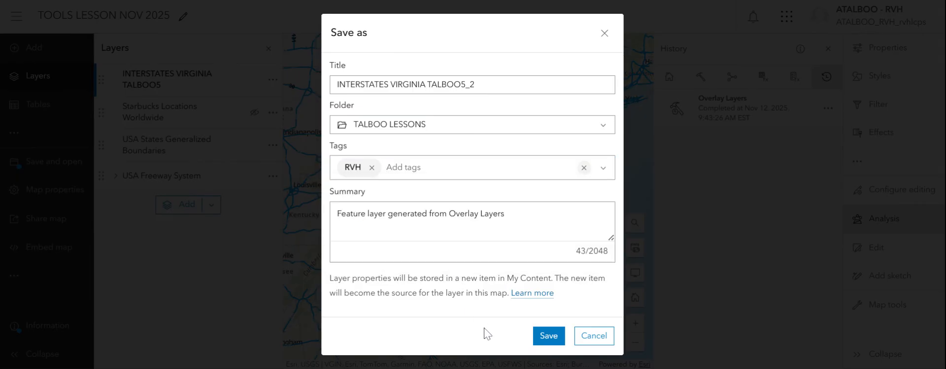
{"action": "left_click", "coordinate": [545, 340]}
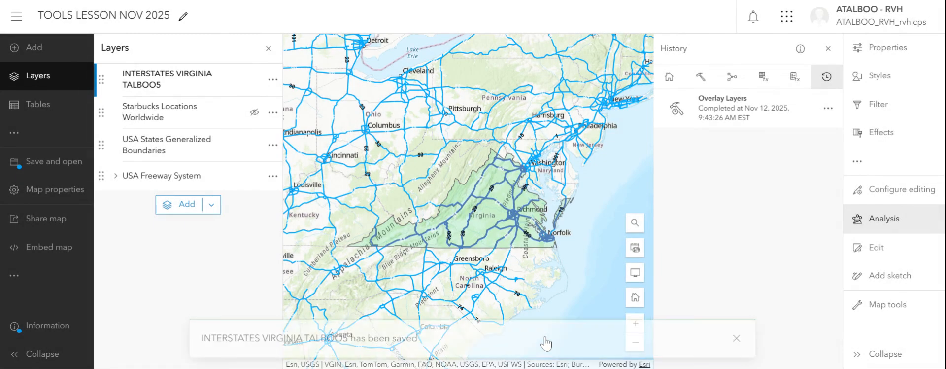
{"action": "left_click", "coordinate": [17, 17]}
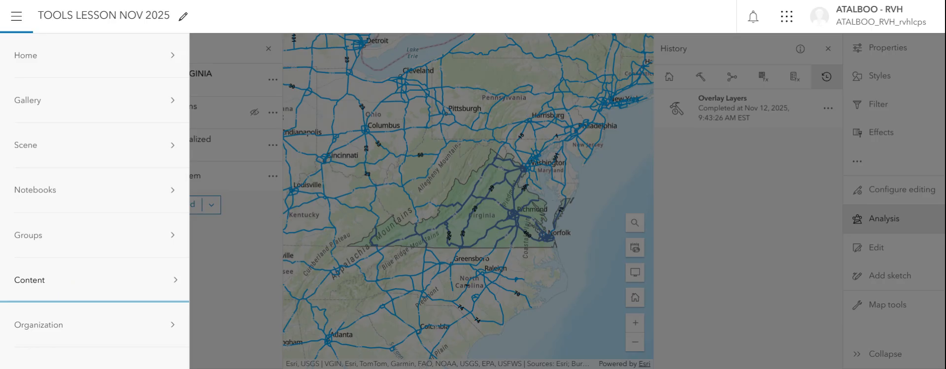
{"action": "left_click", "coordinate": [17, 17]}
{"action": "left_click", "coordinate": [18, 18]}
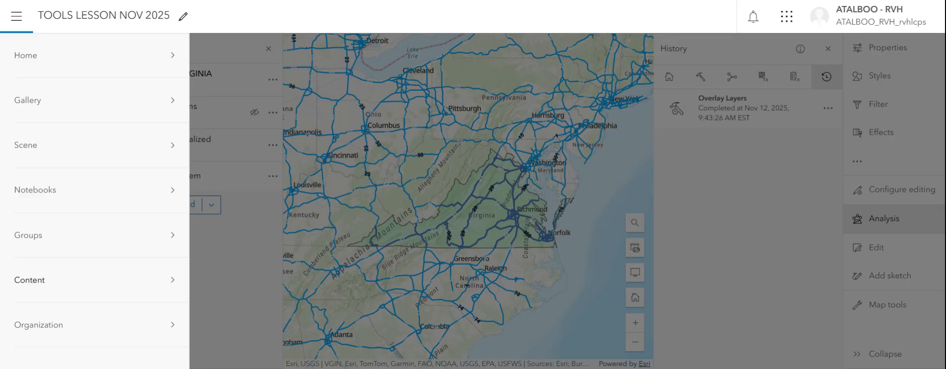
{"action": "left_click", "coordinate": [441, 102]}
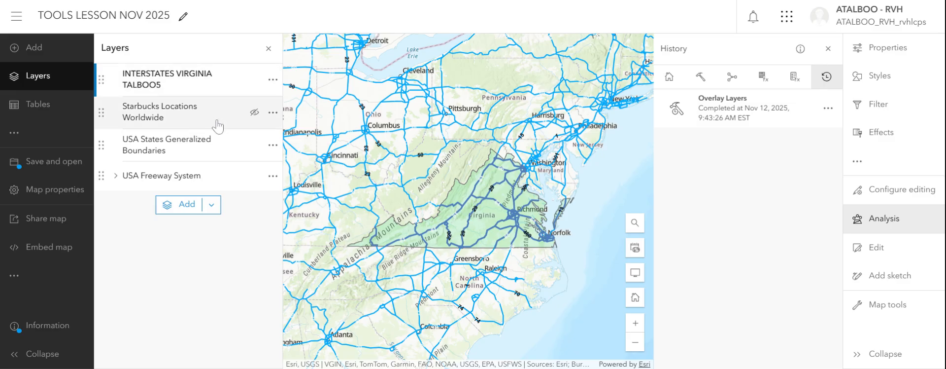
Step: Hide the USA Freeway System layer so only the Virginia interstates are displayed
{"action": "left_click", "coordinate": [254, 176]}
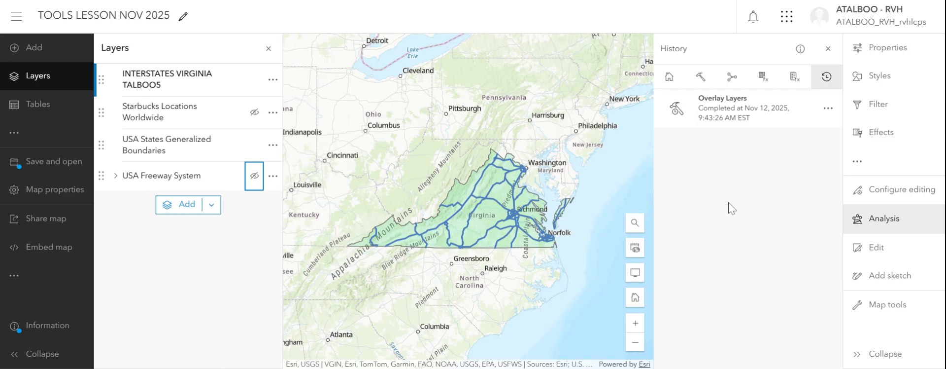
Step: Open the Create Buffers tool and choose the Virginia interstates layer as its input
{"action": "left_click", "coordinate": [880, 223]}
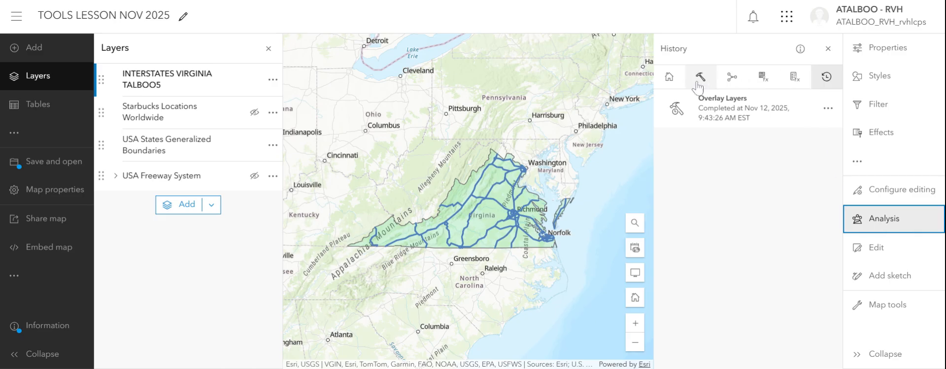
{"action": "left_click", "coordinate": [697, 78]}
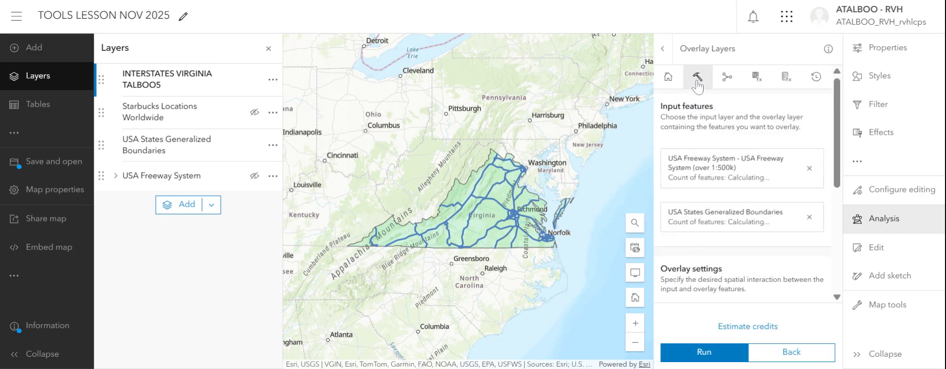
{"action": "left_click", "coordinate": [790, 353]}
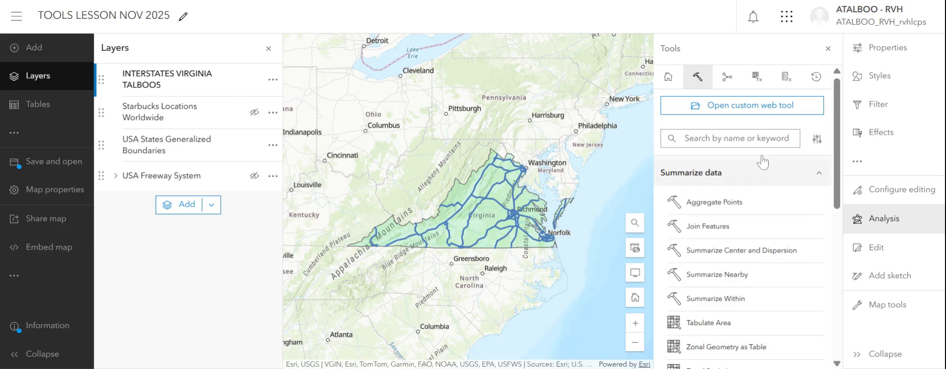
{"action": "left_click_drag", "start_coordinate": [837, 160], "coordinate": [828, 311]}
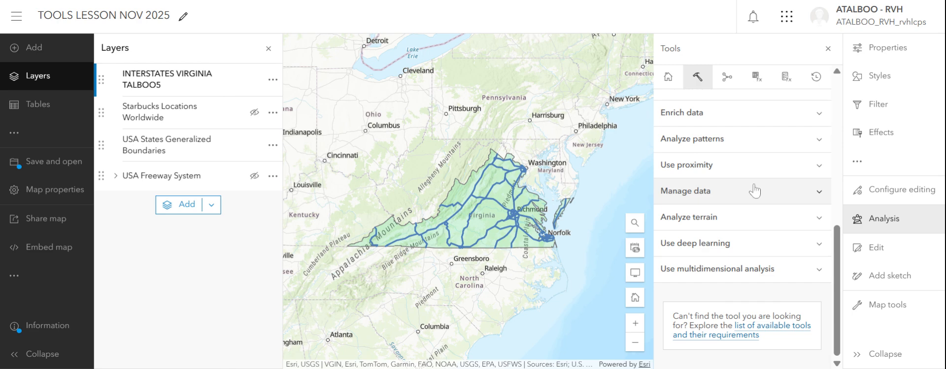
{"action": "left_click", "coordinate": [751, 165]}
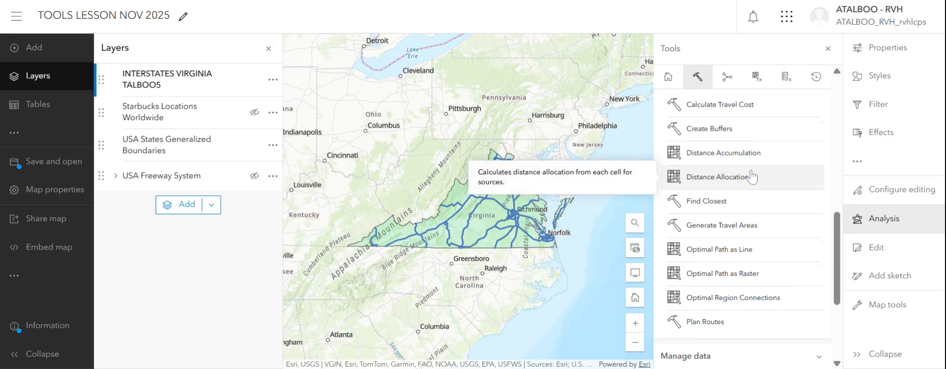
{"action": "left_click", "coordinate": [732, 134]}
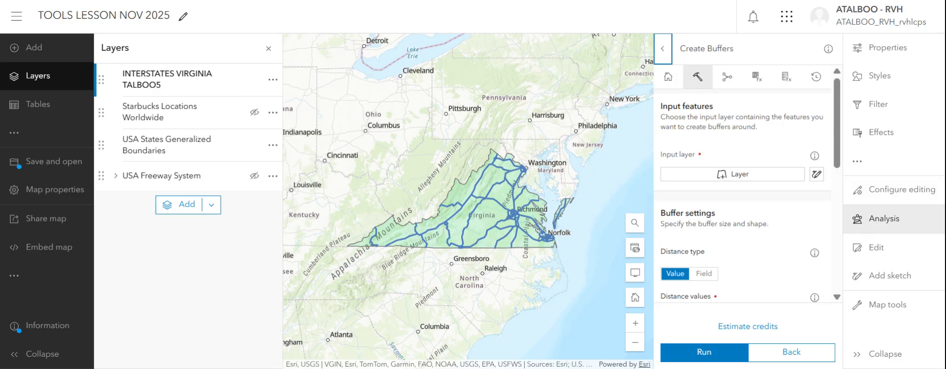
{"action": "left_click", "coordinate": [730, 177]}
{"action": "left_click", "coordinate": [552, 167]}
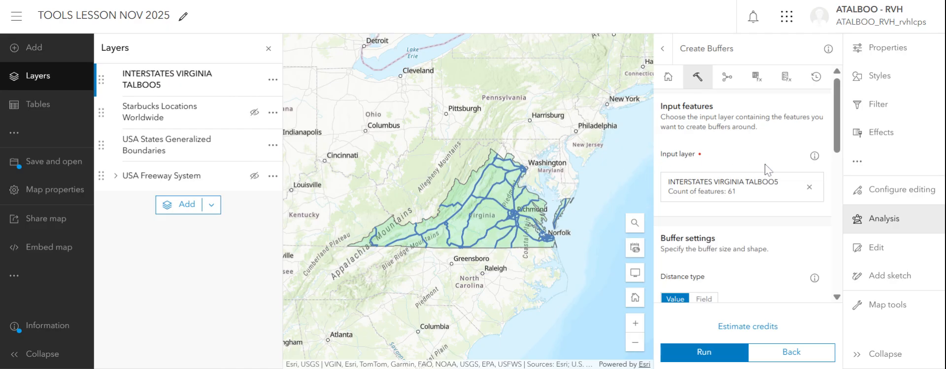
Step: Set the buffer distance to 2 miles and the overlap policy to Dissolve
{"action": "scroll", "coordinate": [837, 143], "scroll_direction": "down", "scroll_amount": 2}
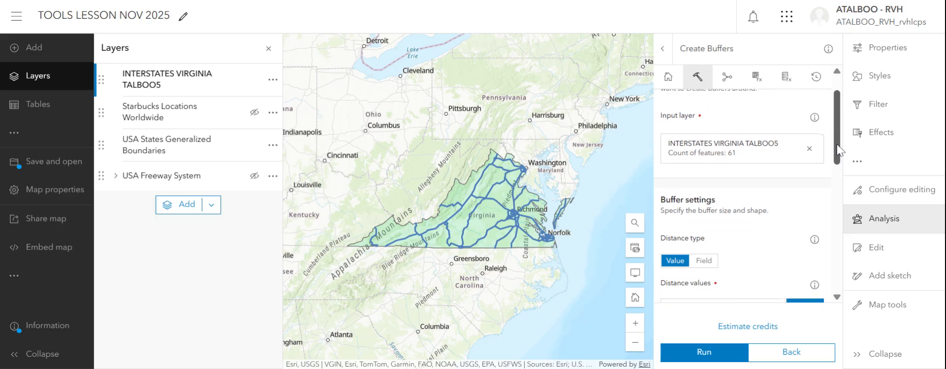
{"action": "scroll", "coordinate": [832, 156], "scroll_direction": "down", "scroll_amount": 1}
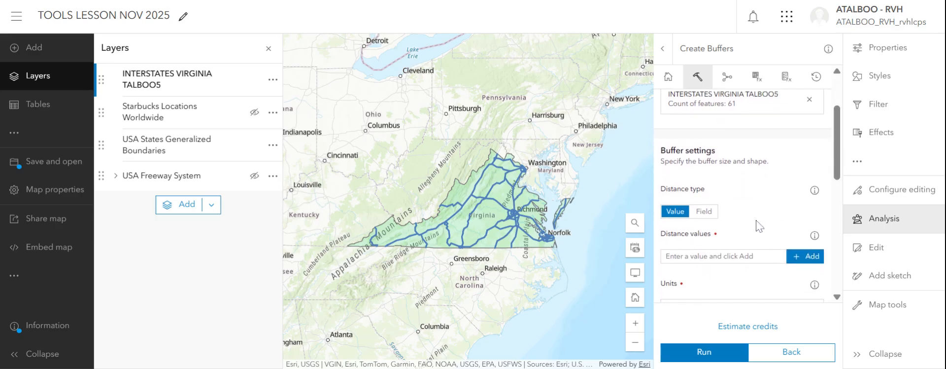
{"action": "left_click", "coordinate": [724, 256]}
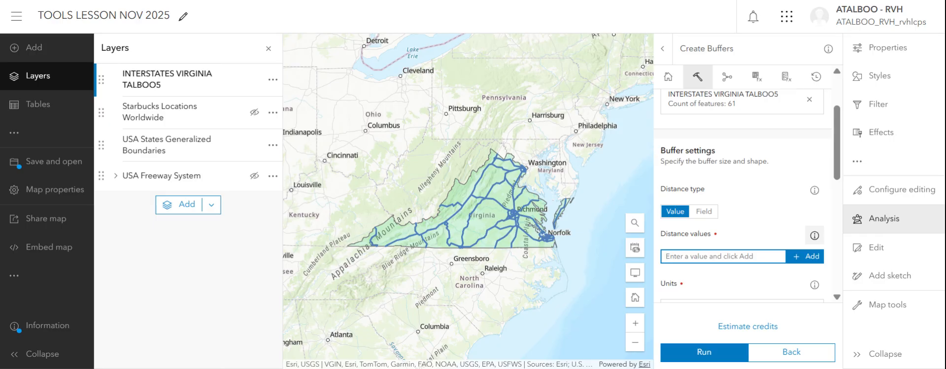
{"action": "type", "text": "2"}
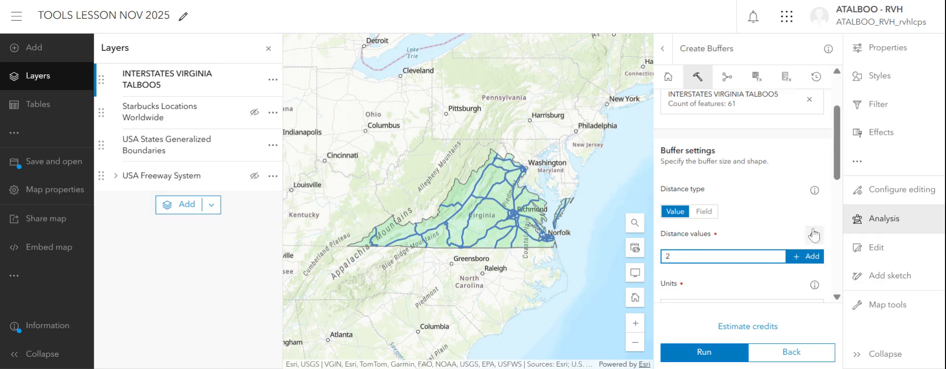
{"action": "key", "text": "Return"}
{"action": "scroll", "coordinate": [832, 204], "scroll_direction": "down", "scroll_amount": 2}
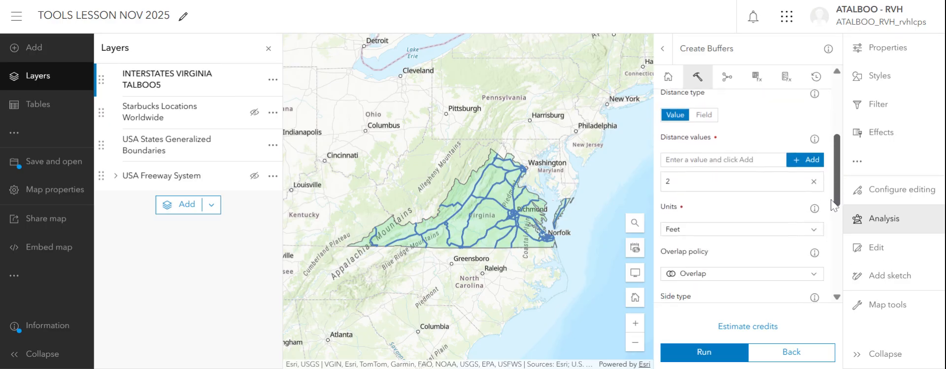
{"action": "scroll", "coordinate": [832, 205], "scroll_direction": "down", "scroll_amount": 1}
{"action": "left_click", "coordinate": [813, 200]}
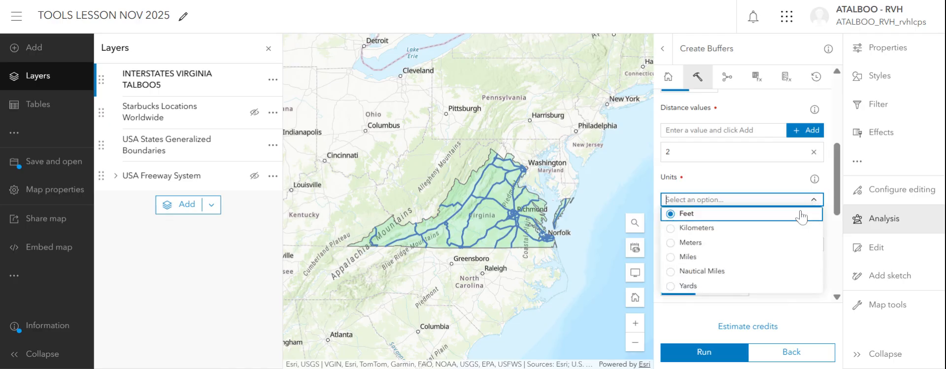
{"action": "left_click", "coordinate": [692, 261]}
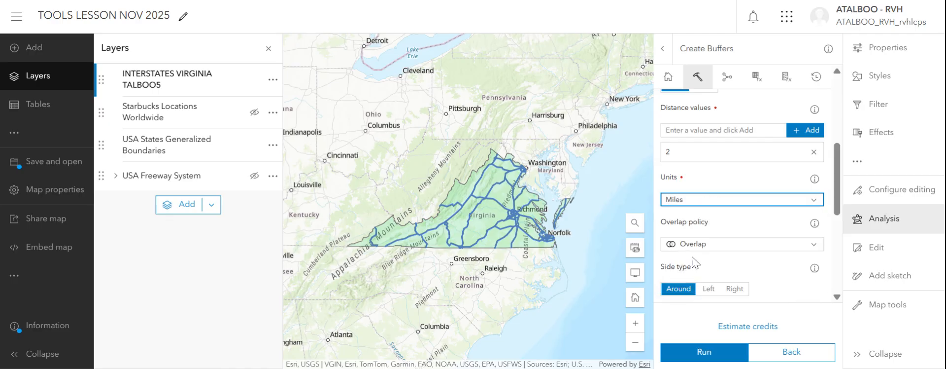
{"action": "left_click", "coordinate": [753, 246]}
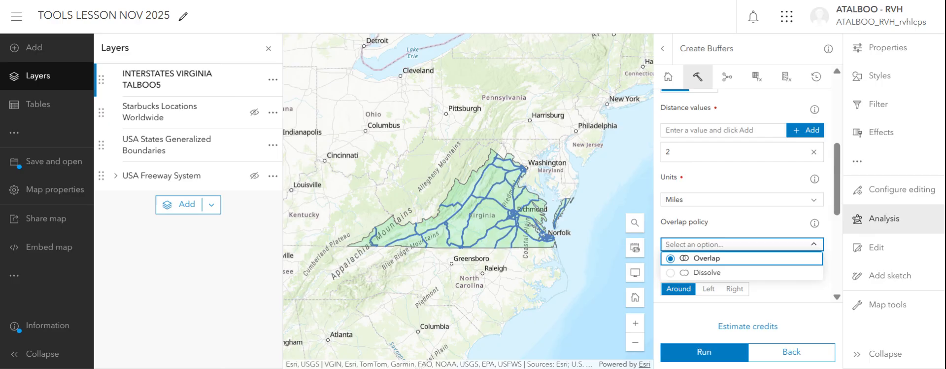
{"action": "left_click", "coordinate": [691, 273]}
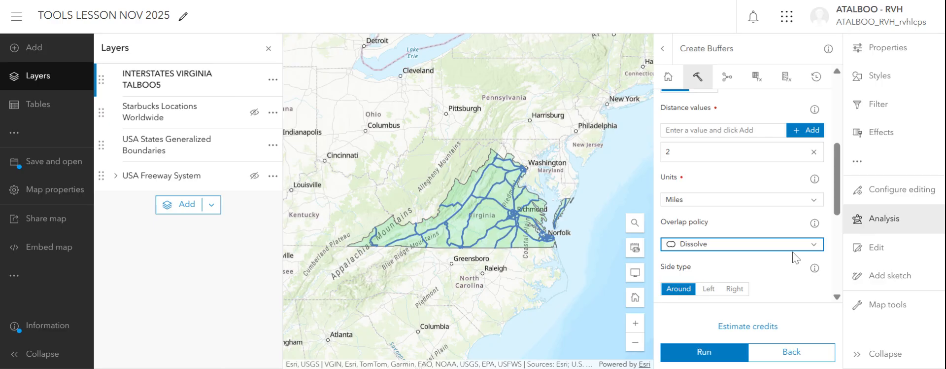
Step: Name the buffer result layer INTERSTATE BUFFER 5th and run the analysis
{"action": "scroll", "coordinate": [837, 208], "scroll_direction": "down", "scroll_amount": 2}
{"action": "scroll", "coordinate": [836, 208], "scroll_direction": "down", "scroll_amount": 3}
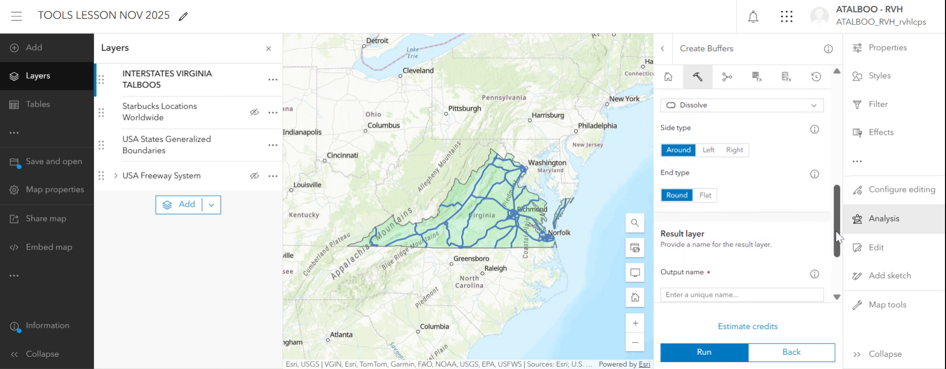
{"action": "scroll", "coordinate": [836, 237], "scroll_direction": "down", "scroll_amount": 2}
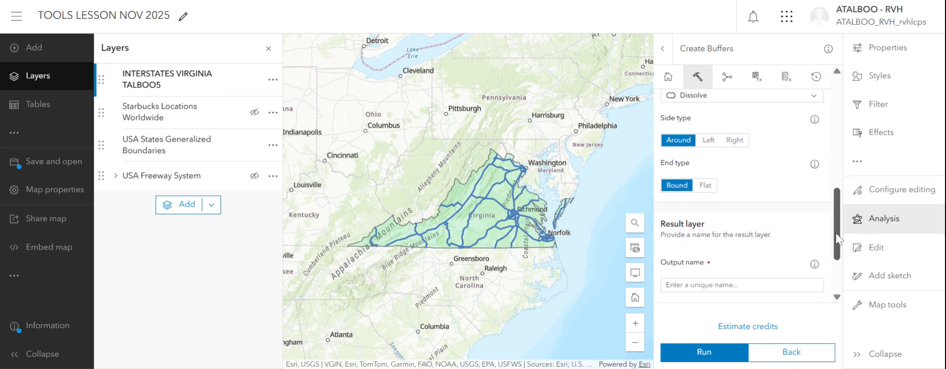
{"action": "left_click", "coordinate": [752, 249]}
{"action": "type", "text": "INTERSTATE BUFFER"}
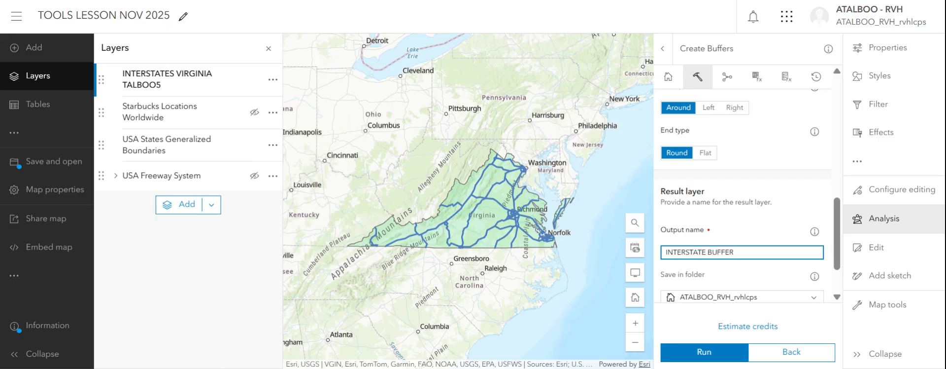
{"action": "type", "text": " 5th"}
{"action": "scroll", "coordinate": [840, 241], "scroll_direction": "down", "scroll_amount": 2}
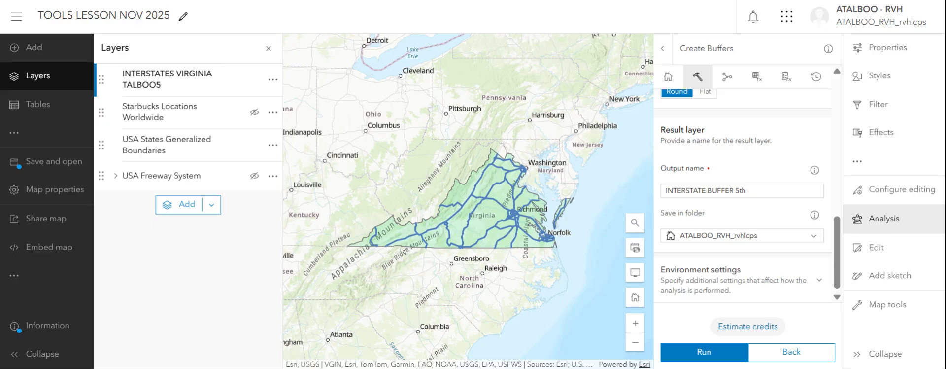
{"action": "left_click", "coordinate": [715, 359]}
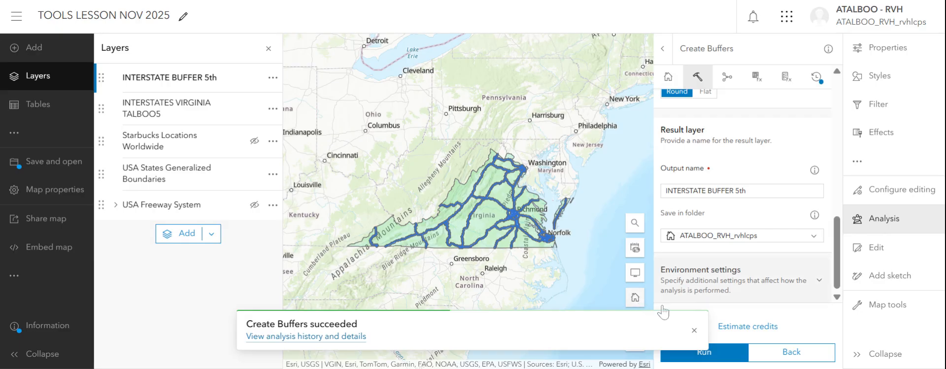
Step: Inspect the new interstate buffers up close and hide the Virginia interstates layer
{"action": "left_click", "coordinate": [638, 322]}
{"action": "left_click", "coordinate": [636, 322]}
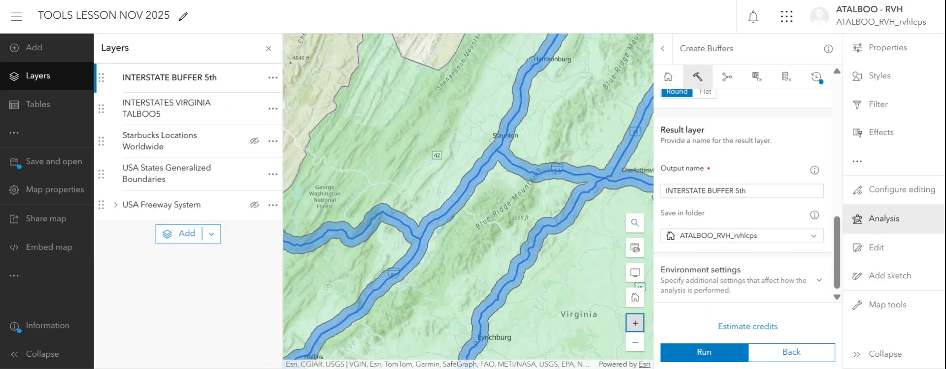
{"action": "left_click", "coordinate": [269, 48]}
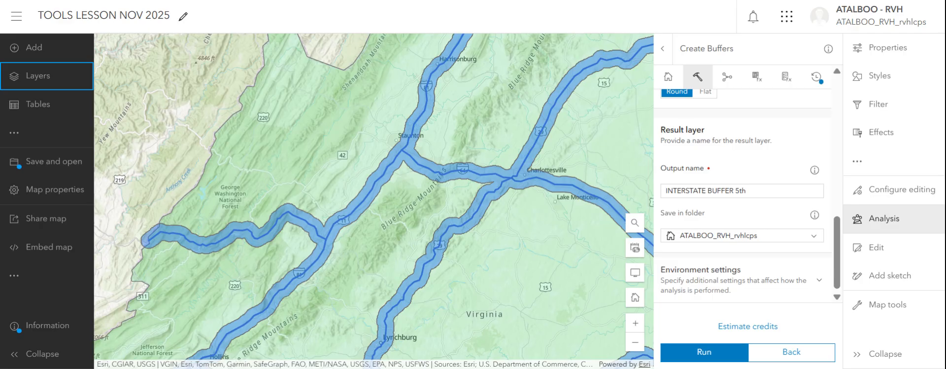
{"action": "left_click", "coordinate": [54, 86]}
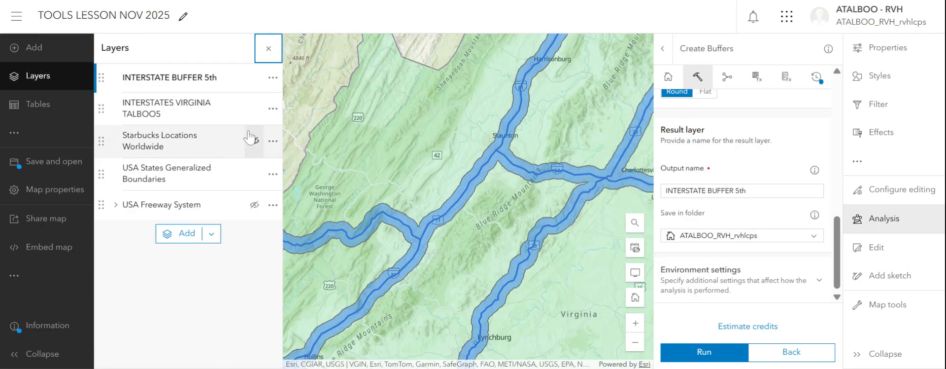
{"action": "left_click", "coordinate": [254, 111]}
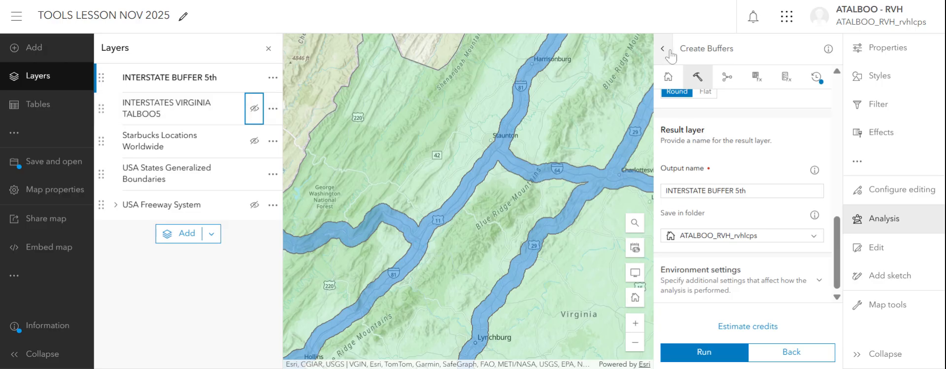
Step: Close the analysis tools and show the Starbucks Locations Worldwide layer together with the interstate buffers across Virginia
{"action": "left_click", "coordinate": [771, 345]}
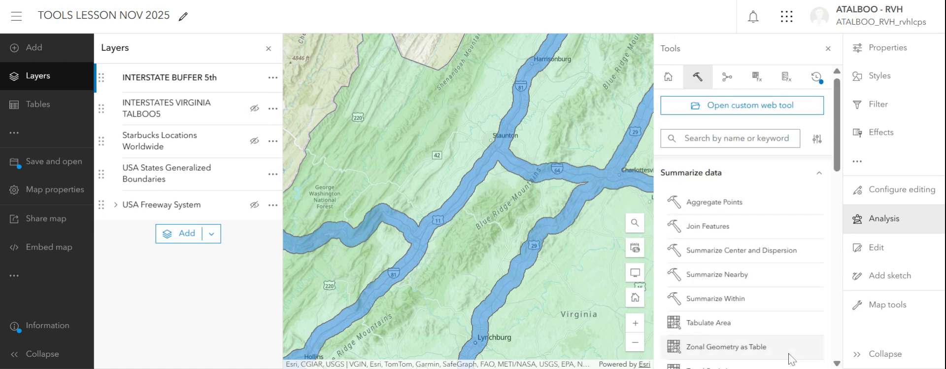
{"action": "left_click", "coordinate": [828, 49]}
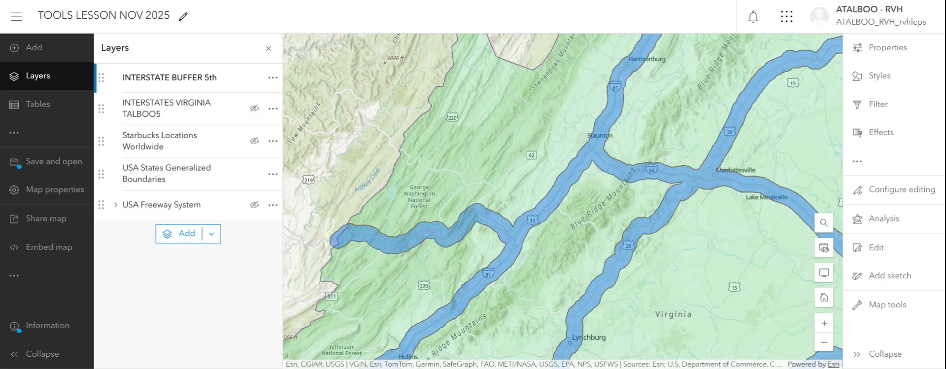
{"action": "left_click", "coordinate": [254, 142]}
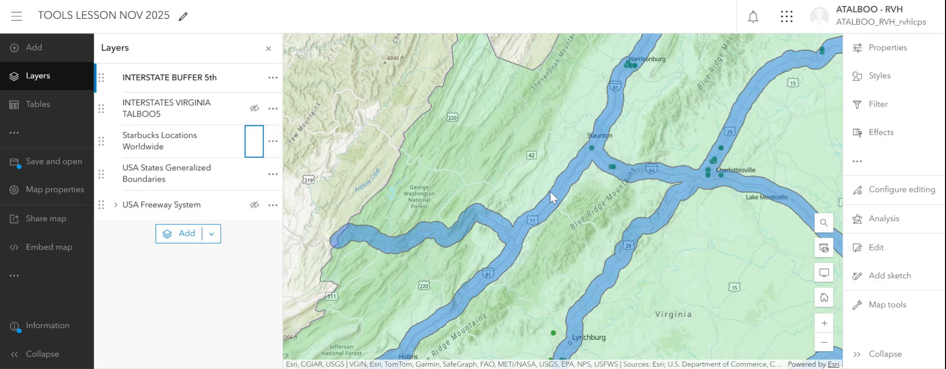
{"action": "left_click", "coordinate": [824, 342]}
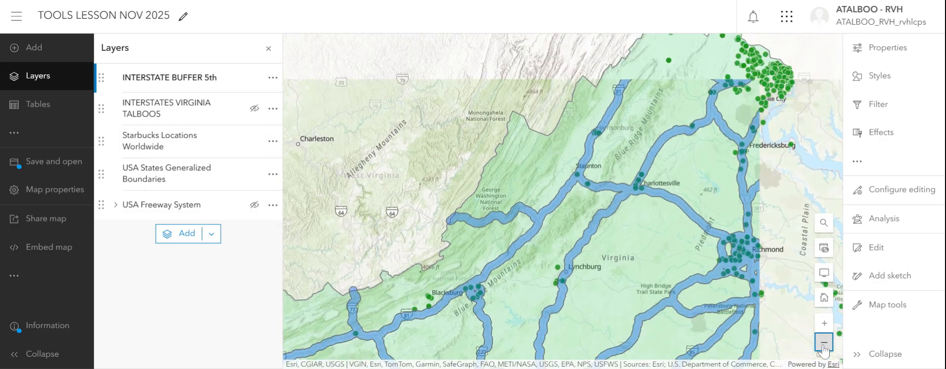
{"action": "left_click_drag", "start_coordinate": [654, 276], "coordinate": [634, 220]}
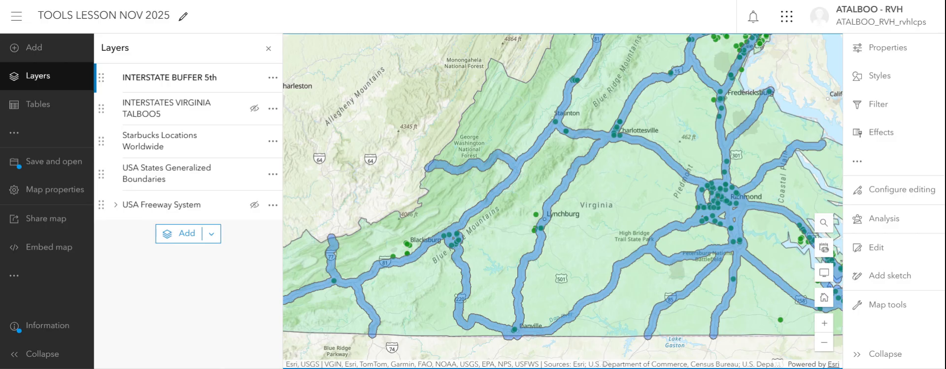
Step: Open the Overlay Layers tool and choose Starbucks Locations Worldwide as the input features
{"action": "left_click", "coordinate": [861, 217]}
{"action": "scroll", "coordinate": [827, 184], "scroll_direction": "down", "scroll_amount": 2}
{"action": "scroll", "coordinate": [827, 185], "scroll_direction": "down", "scroll_amount": 10}
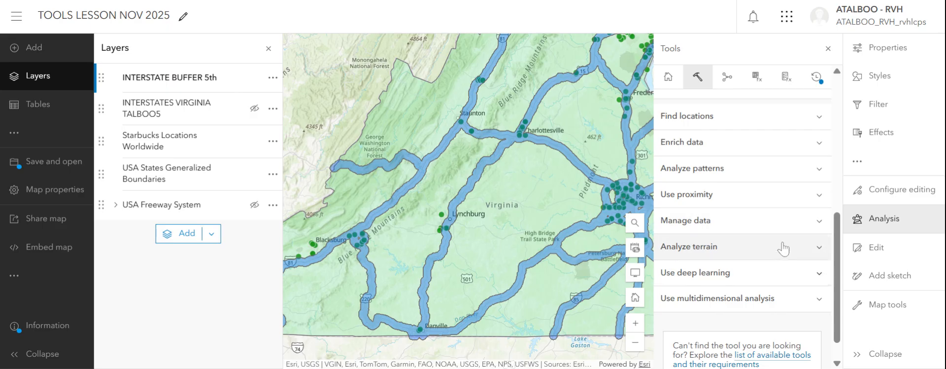
{"action": "left_click", "coordinate": [783, 230]}
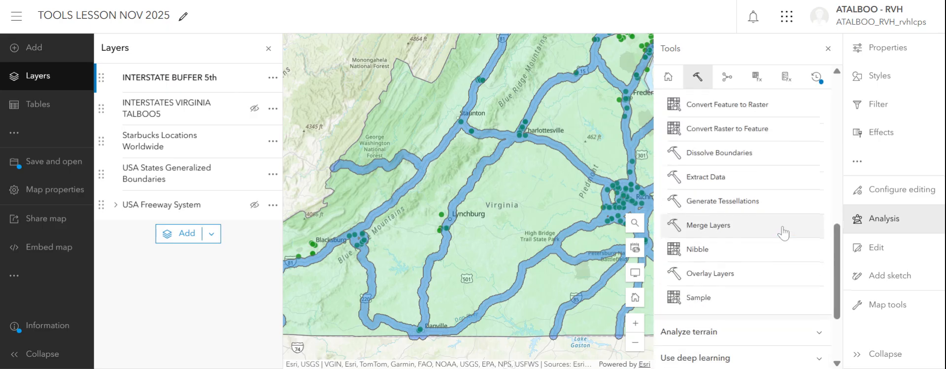
{"action": "left_click", "coordinate": [735, 276]}
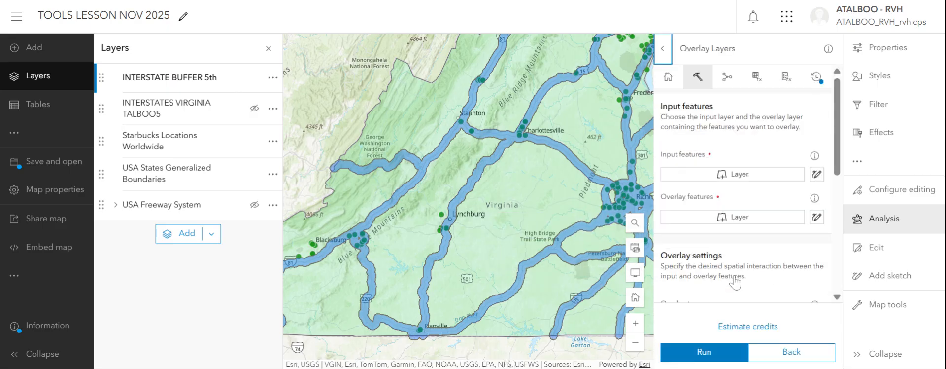
{"action": "left_click", "coordinate": [744, 182]}
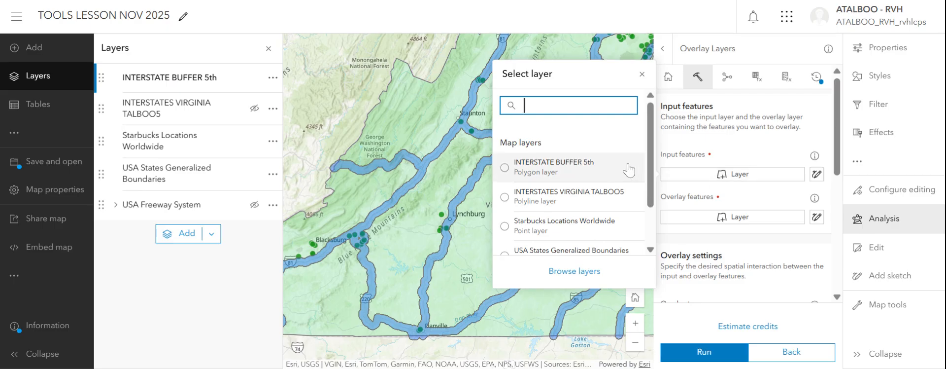
{"action": "left_click", "coordinate": [588, 225]}
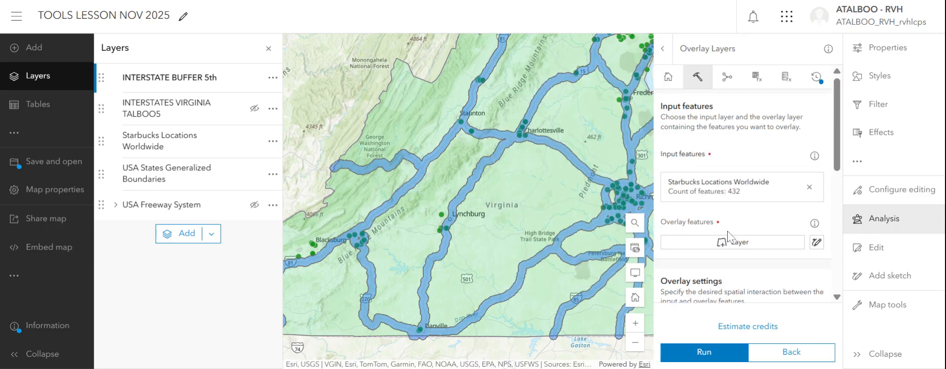
Step: Choose INTERSTATE BUFFER 5th as the overlay features and name the output layer STARBUCKS INTERSTATE 5th
{"action": "left_click", "coordinate": [732, 242]}
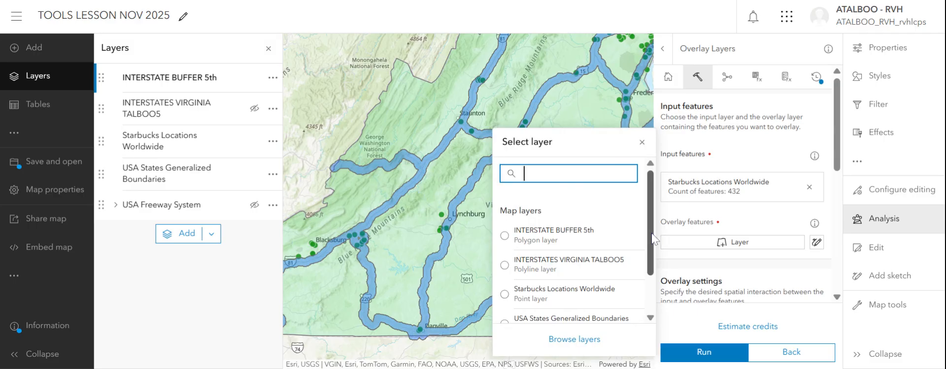
{"action": "left_click", "coordinate": [554, 239]}
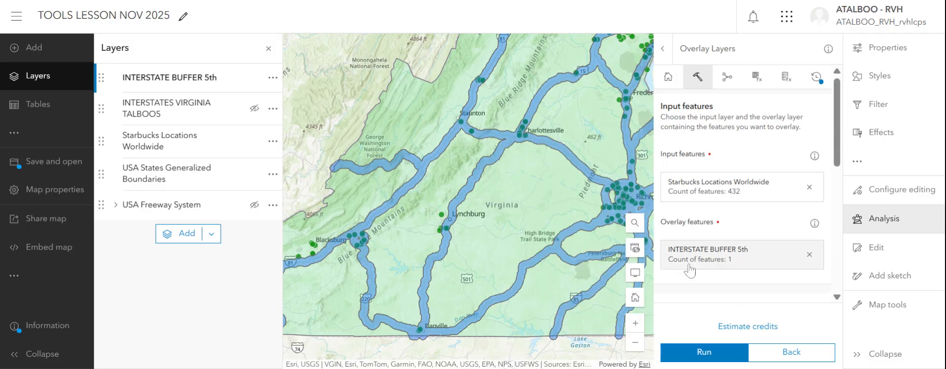
{"action": "scroll", "coordinate": [839, 159], "scroll_direction": "down", "scroll_amount": 2}
{"action": "scroll", "coordinate": [838, 188], "scroll_direction": "down", "scroll_amount": 5}
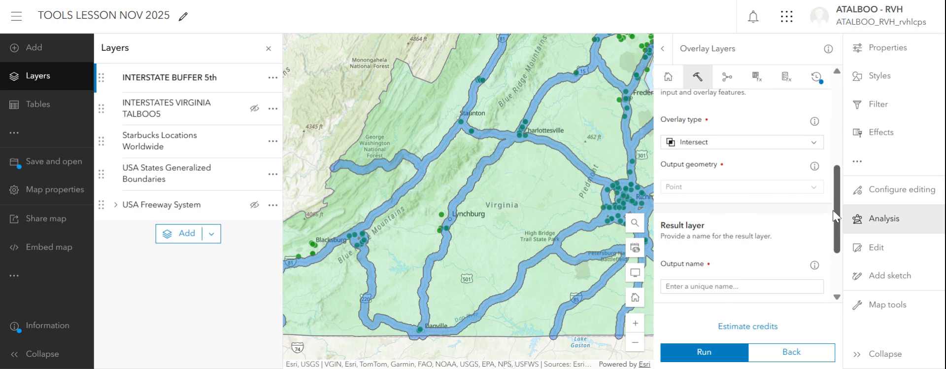
{"action": "scroll", "coordinate": [832, 210], "scroll_direction": "down", "scroll_amount": 3}
{"action": "left_click", "coordinate": [739, 227]}
{"action": "type", "text": "STARBUCKS I"}
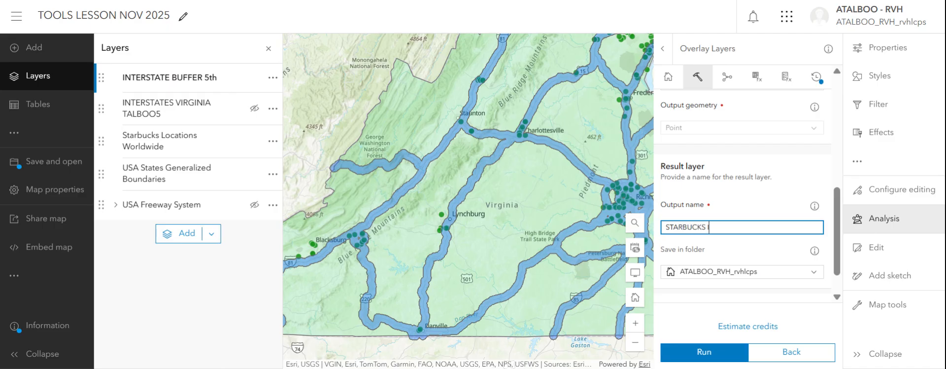
{"action": "type", "text": "NTERSTATE 5th"}
{"action": "left_click_drag", "start_coordinate": [837, 258], "coordinate": [836, 277]}
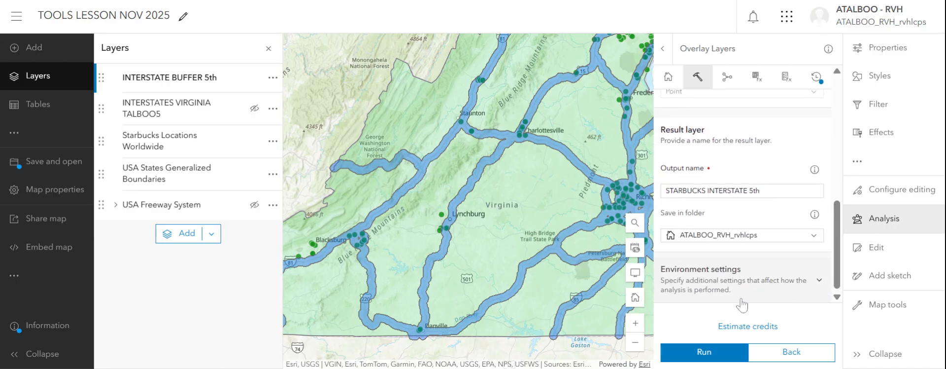
Step: Run the Starbucks overlay analysis with all of Virginia in view, checking the analysis history before running it again
{"action": "left_click", "coordinate": [638, 345]}
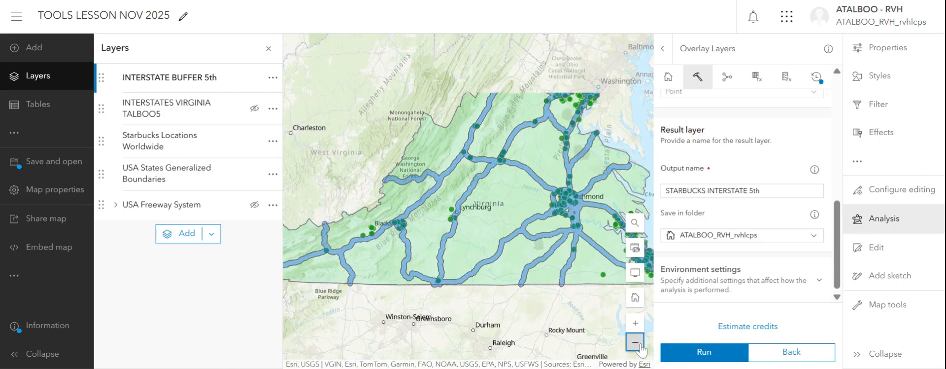
{"action": "left_click", "coordinate": [688, 353]}
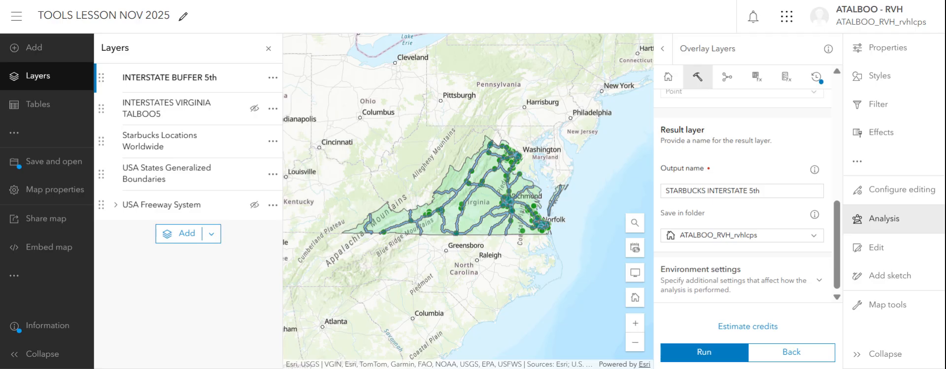
{"action": "left_click", "coordinate": [804, 80]}
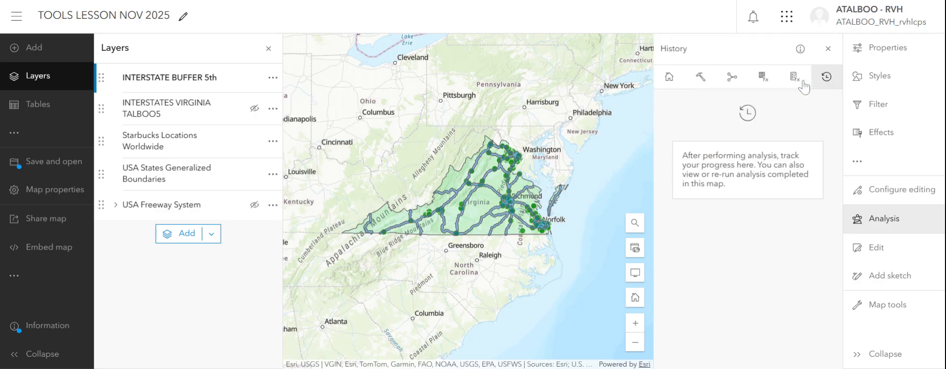
{"action": "left_click", "coordinate": [699, 84]}
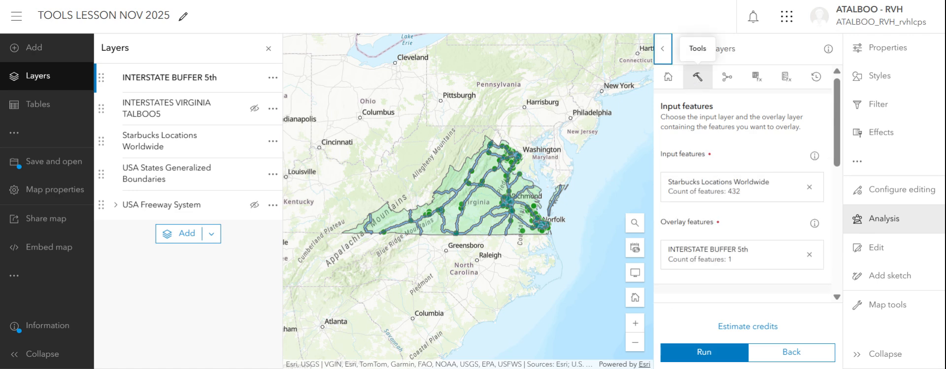
{"action": "left_click", "coordinate": [712, 359]}
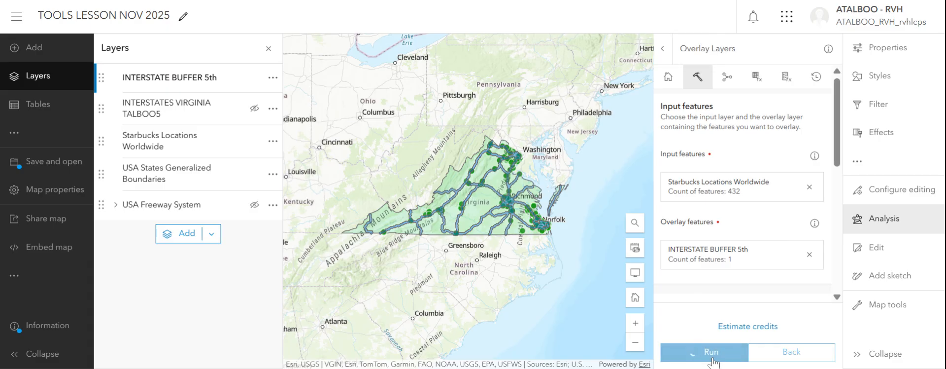